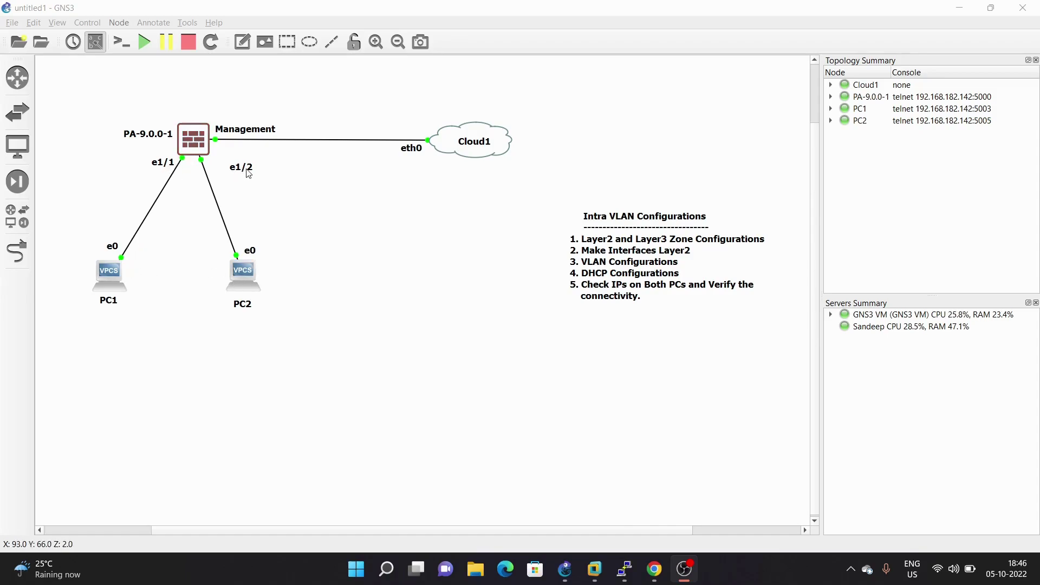
Move the e1/2 interface label closer to the firewall's link to PC2 in the topology
drag(249, 173, 231, 172)
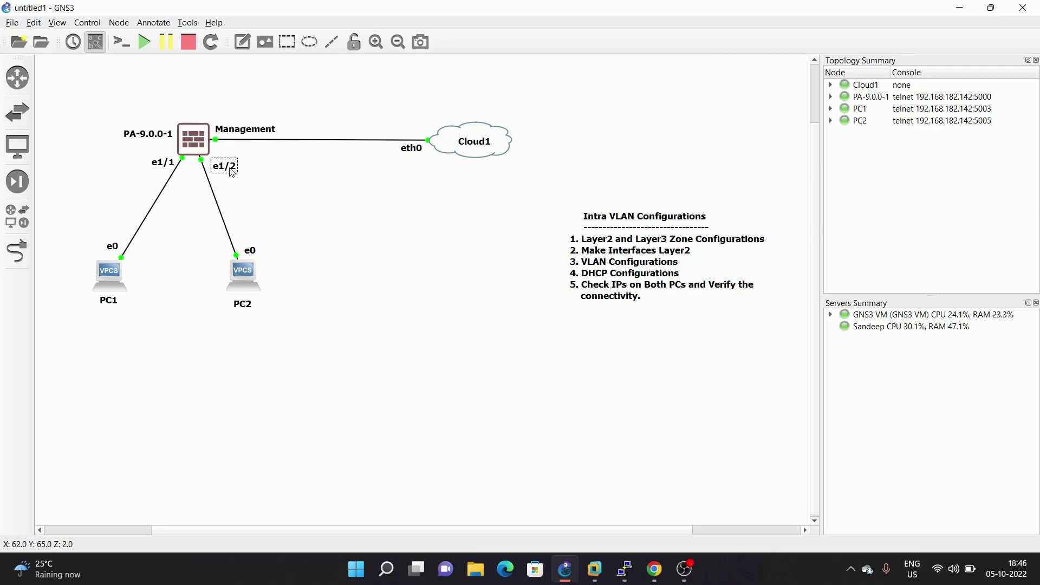
click(249, 182)
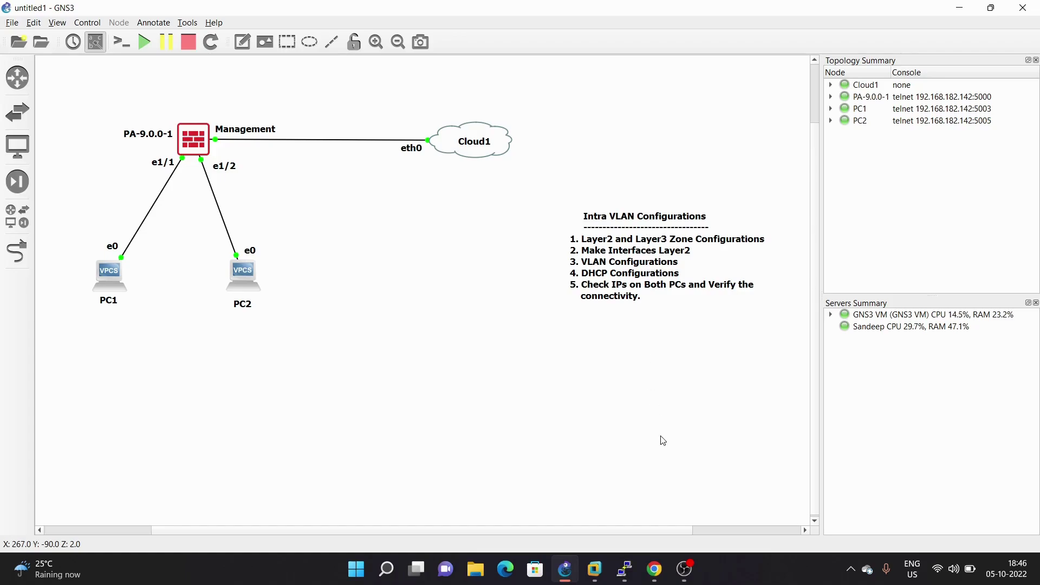
Switch to the Palo Alto firewall's web interface in Chrome and add a zone named Layer2_Zone with type Layer2
click(654, 569)
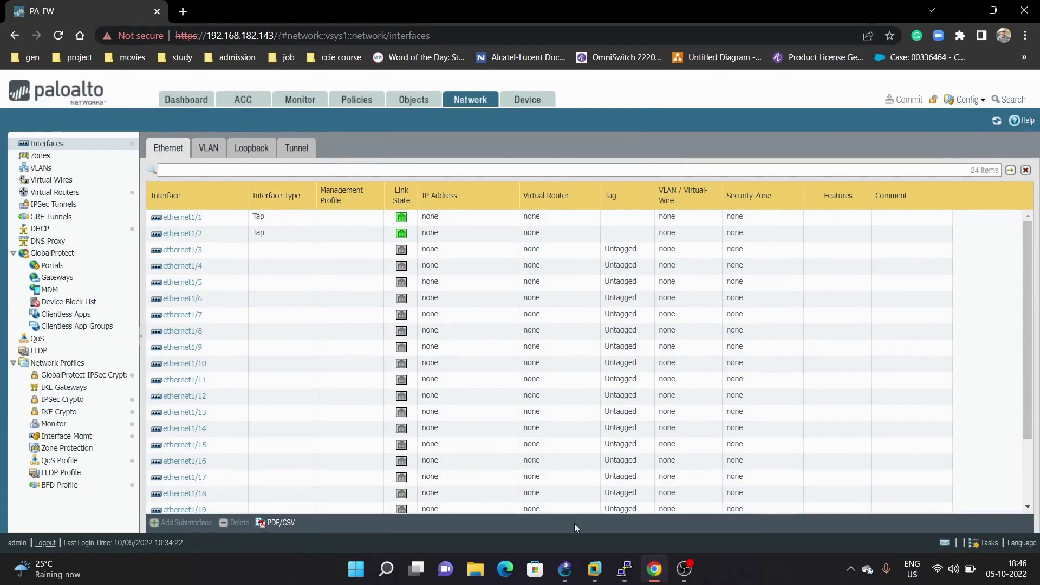
click(573, 570)
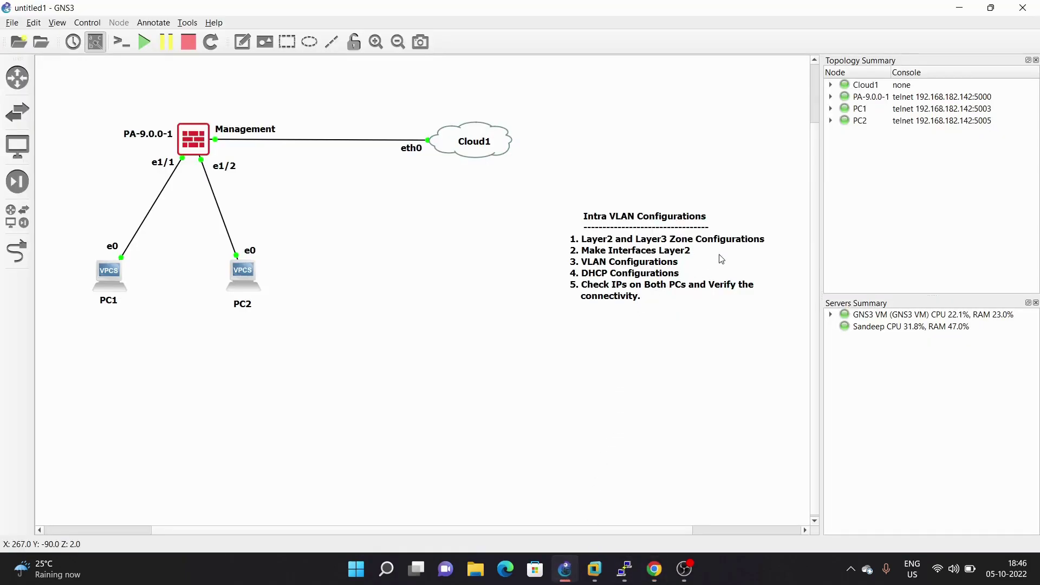
click(655, 569)
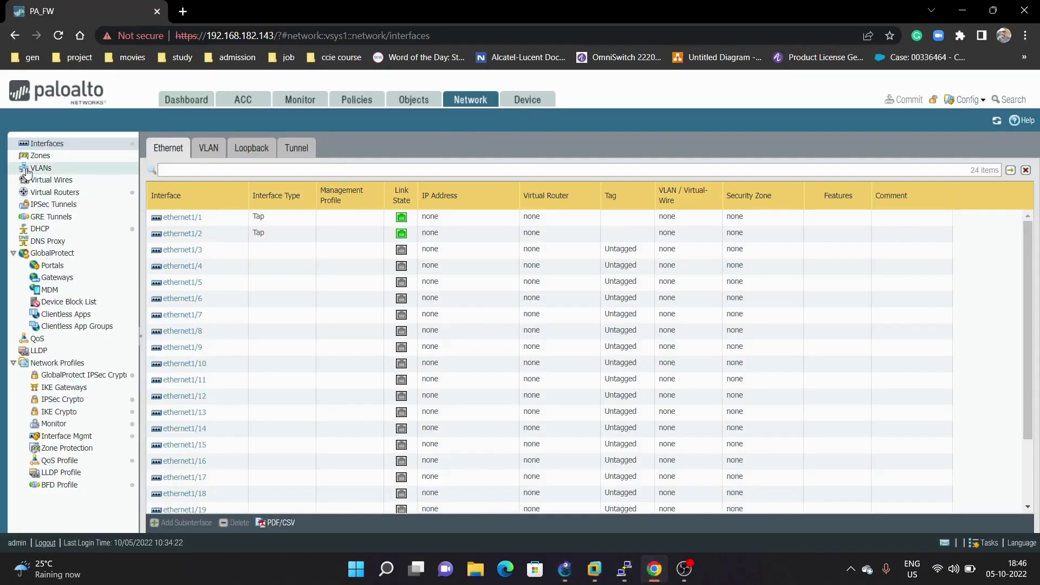
click(42, 158)
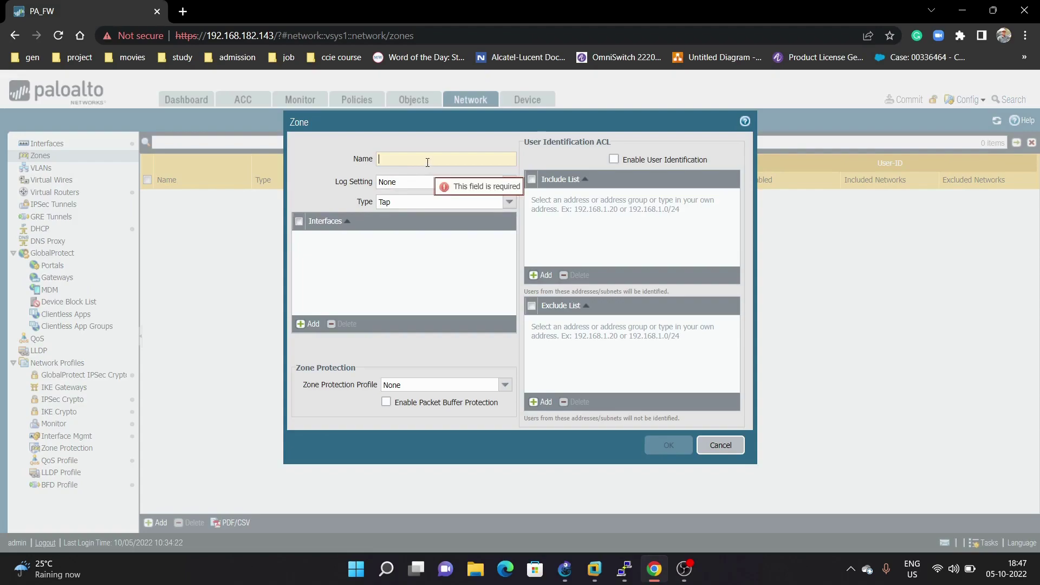
text(Layer)
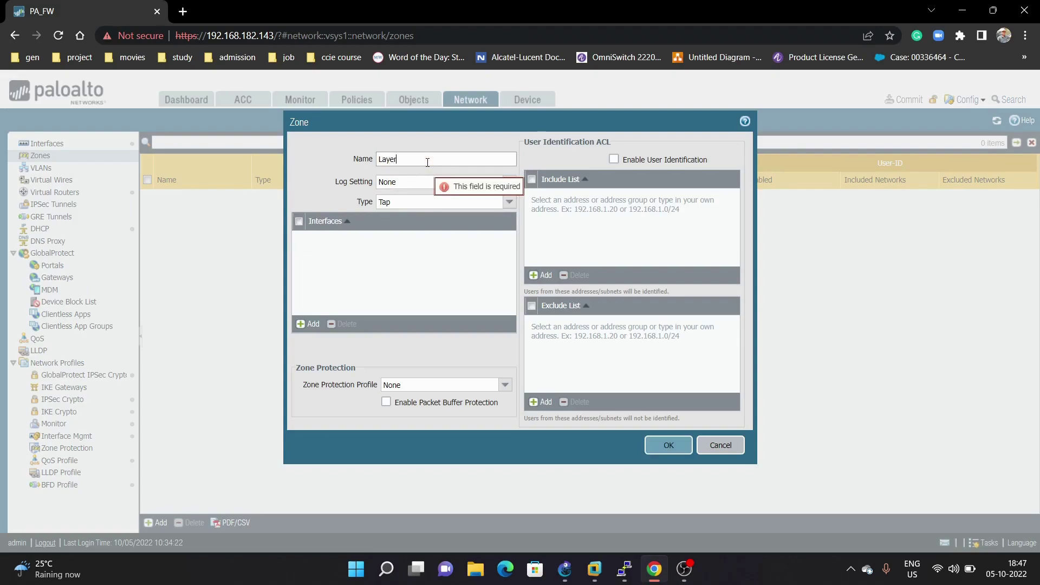
text(2_Zone)
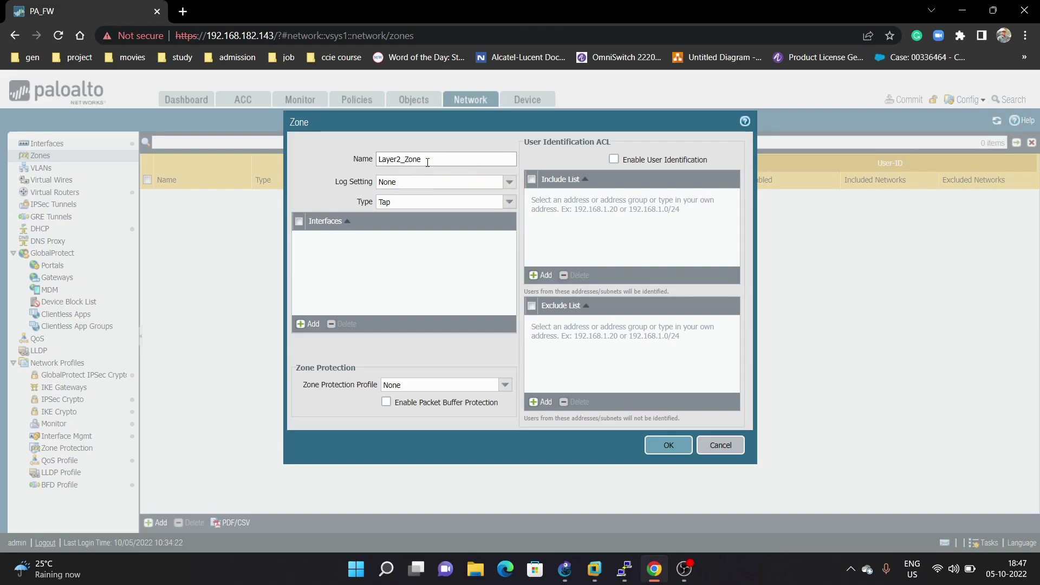
click(488, 204)
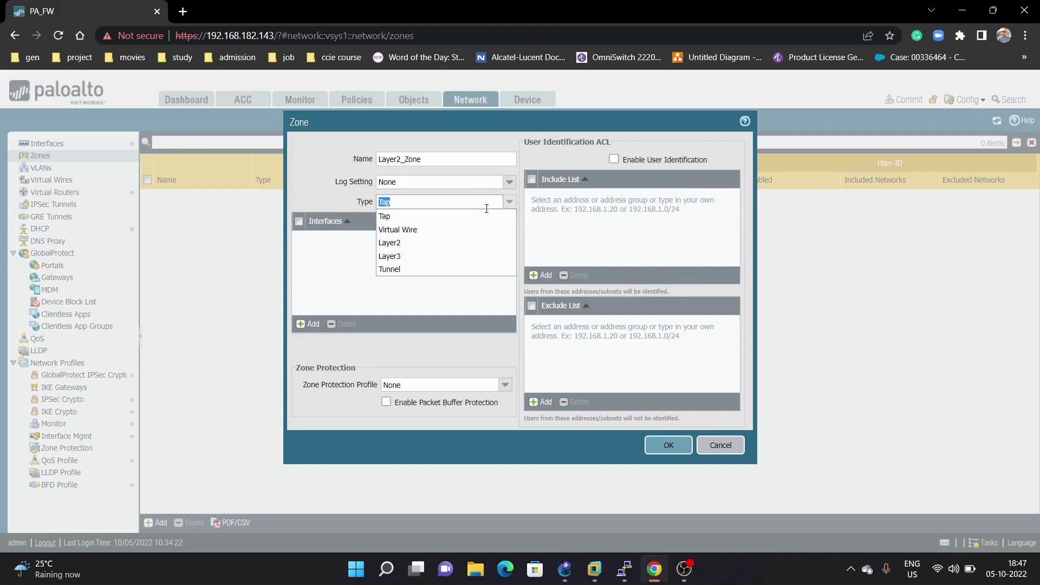
click(399, 243)
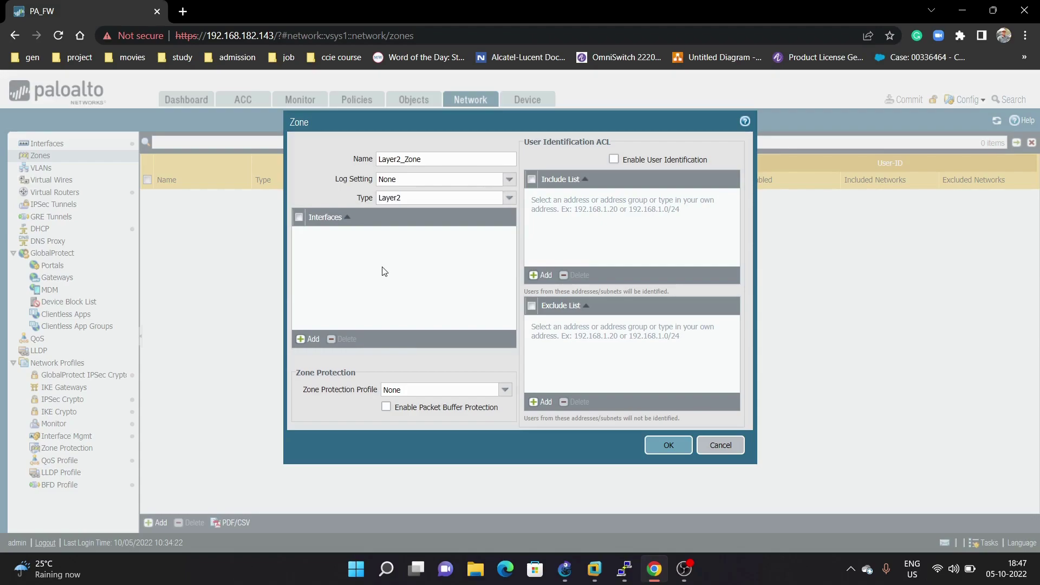
click(675, 445)
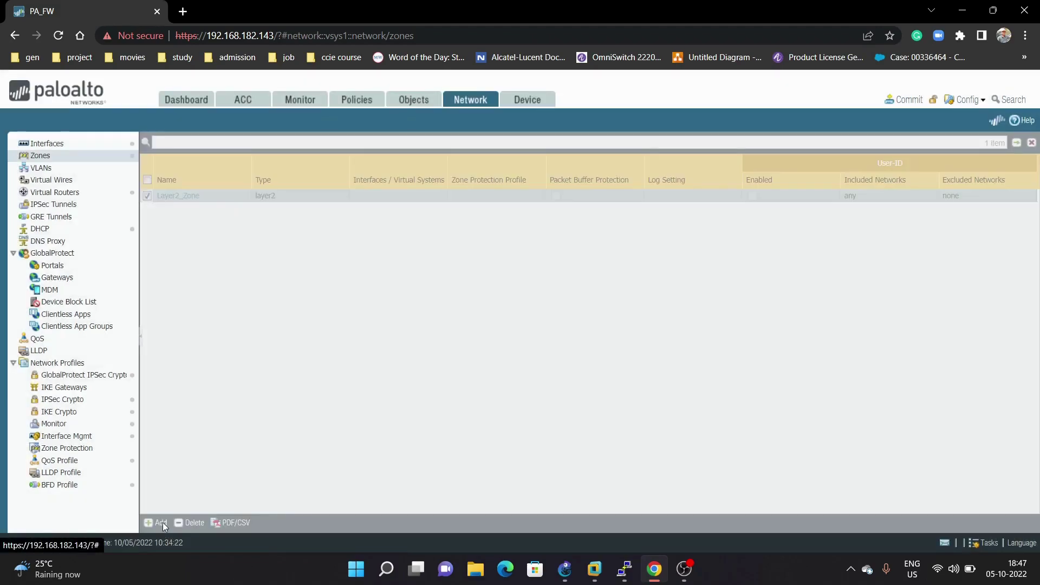
Add a second network zone named Layer3_Zone with type Layer3
click(161, 522)
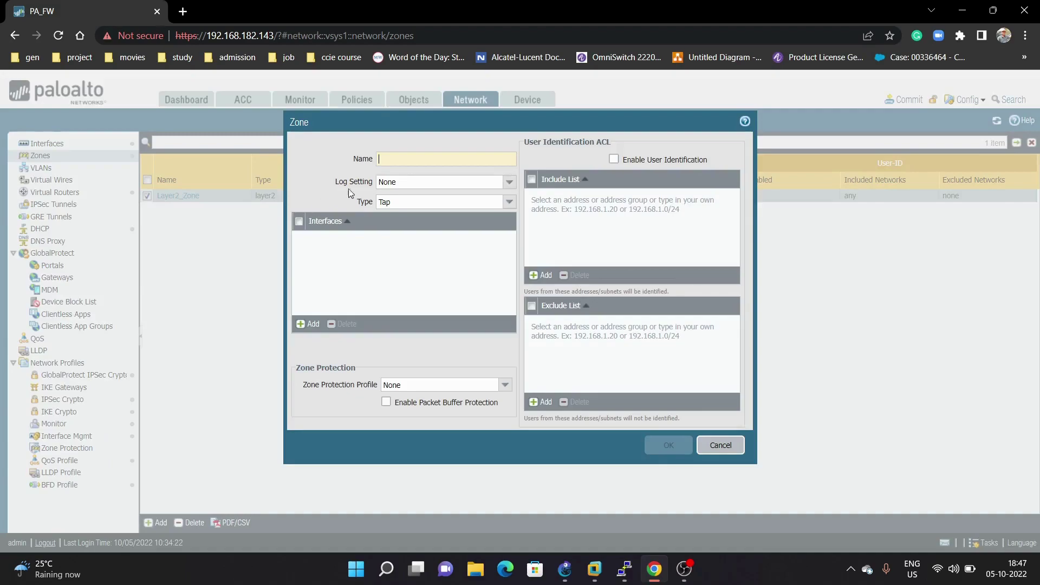
text(Layer3)
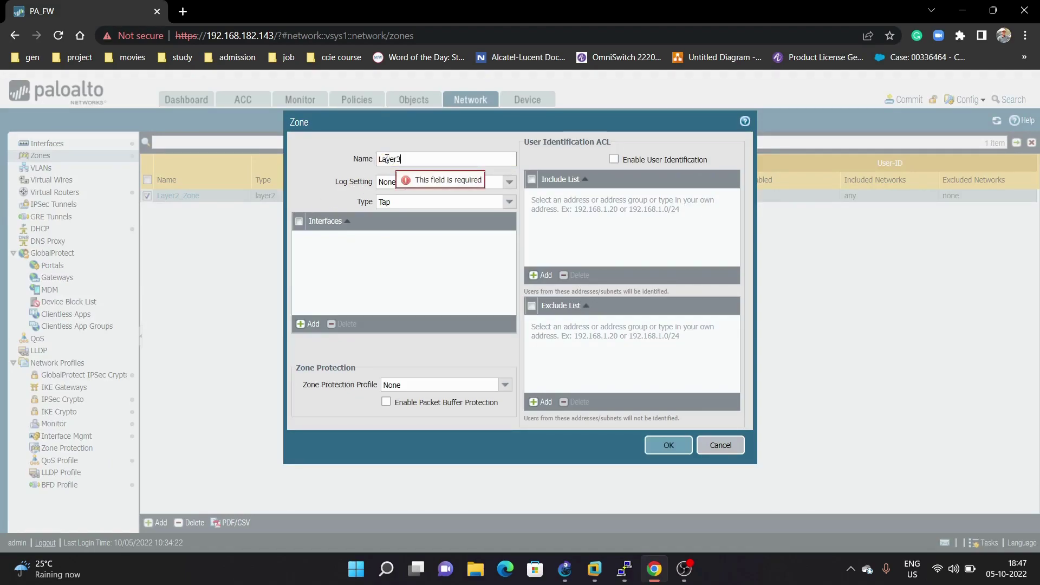
text(_Zone)
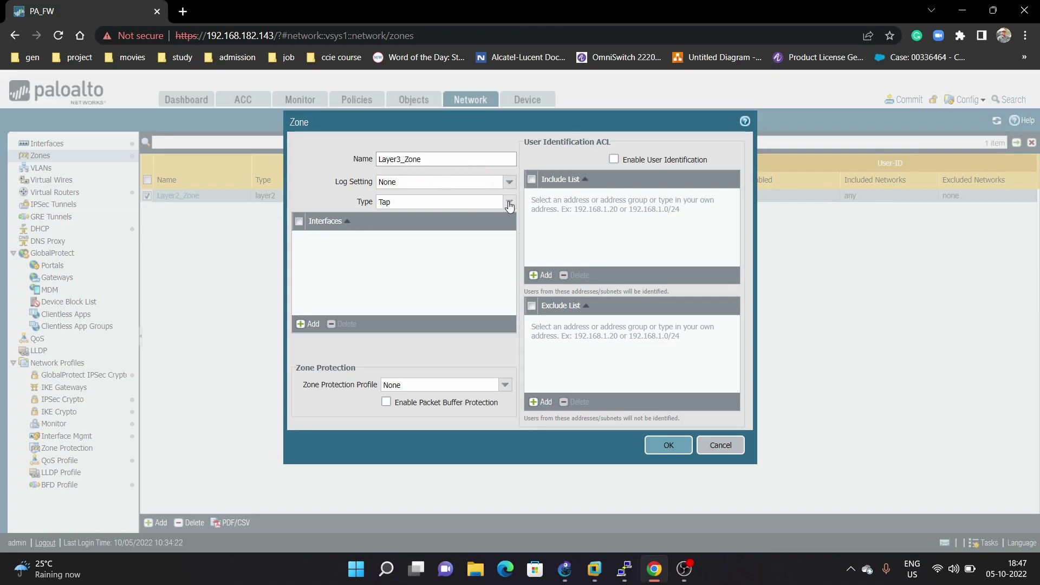
click(510, 204)
click(408, 256)
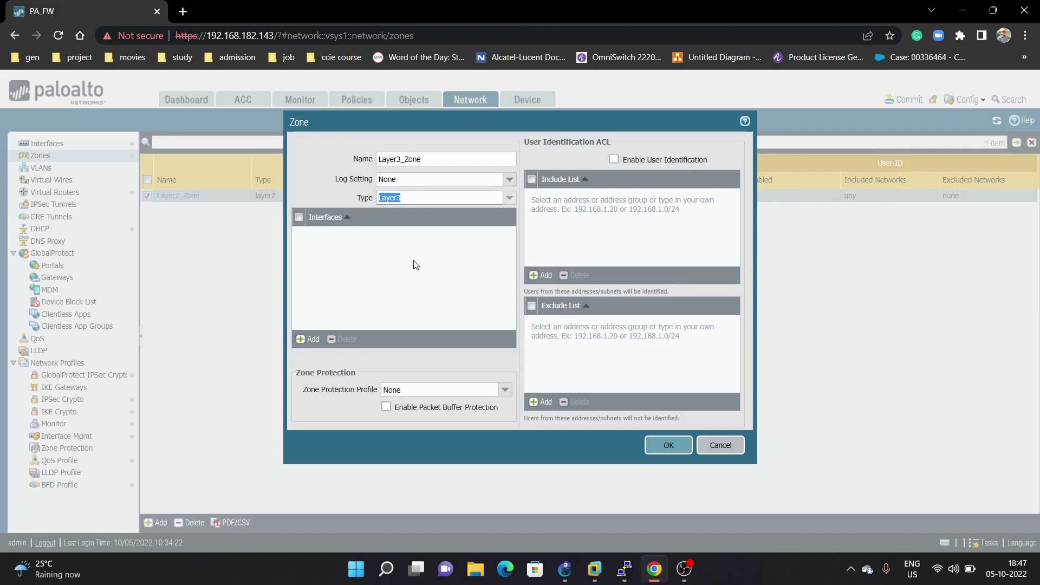
click(665, 448)
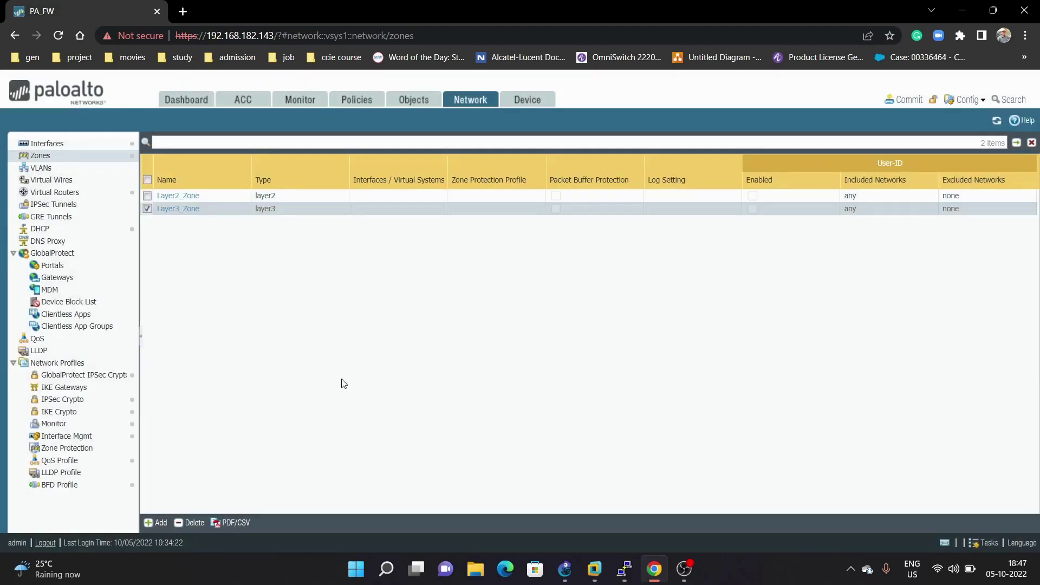
Check the task list in GNS3, return to the firewall, and configure ethernet1/1 as a Layer2 interface in security zone Layer2_Zone
click(564, 569)
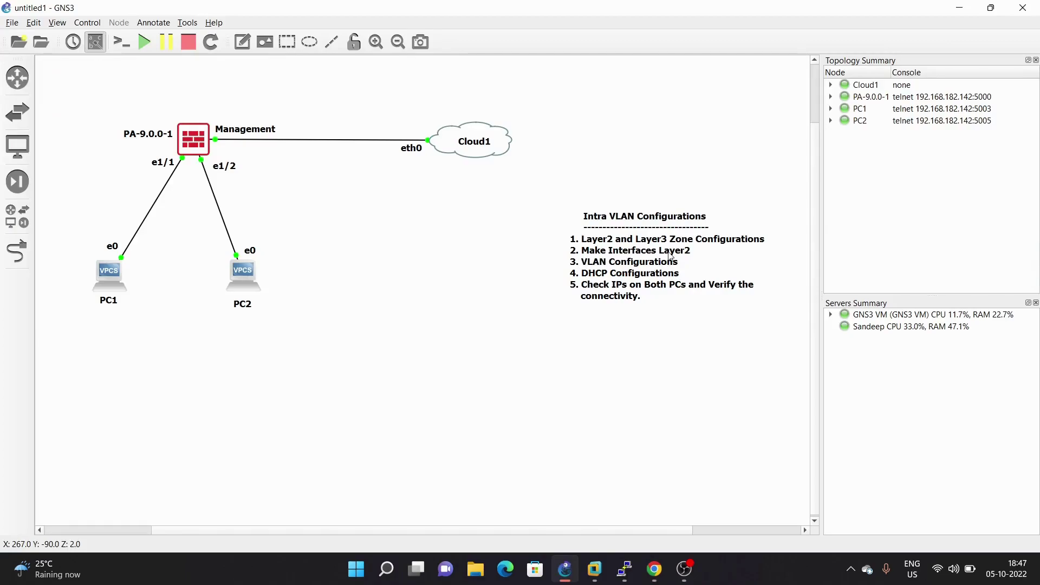
click(655, 569)
click(96, 146)
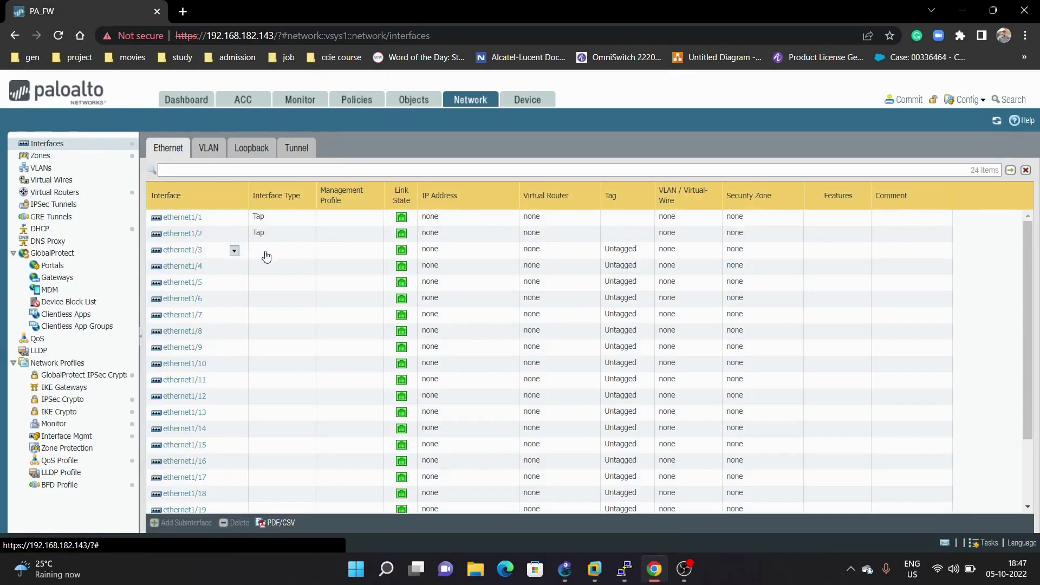
click(167, 219)
click(167, 218)
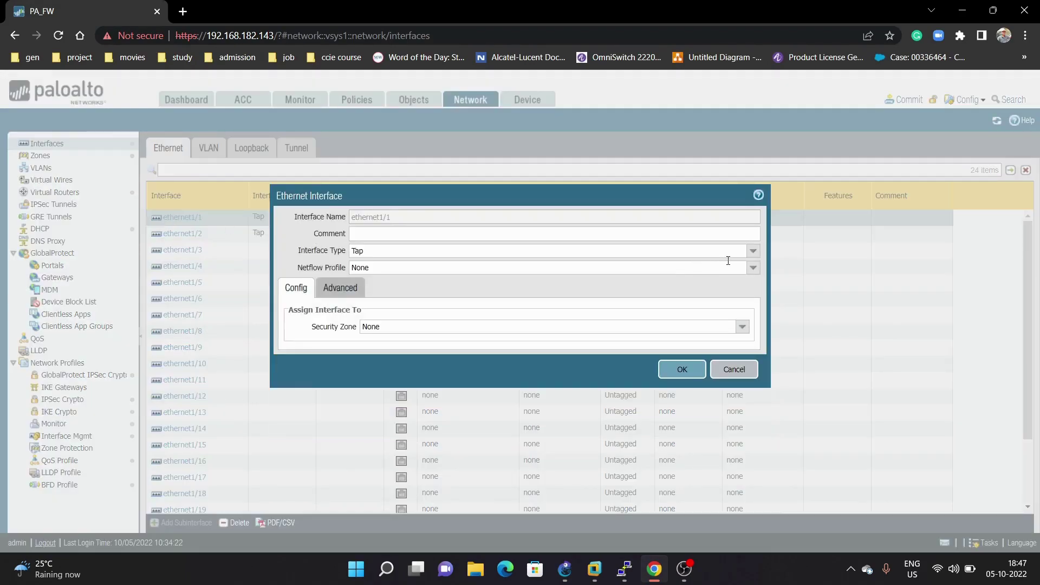
click(754, 252)
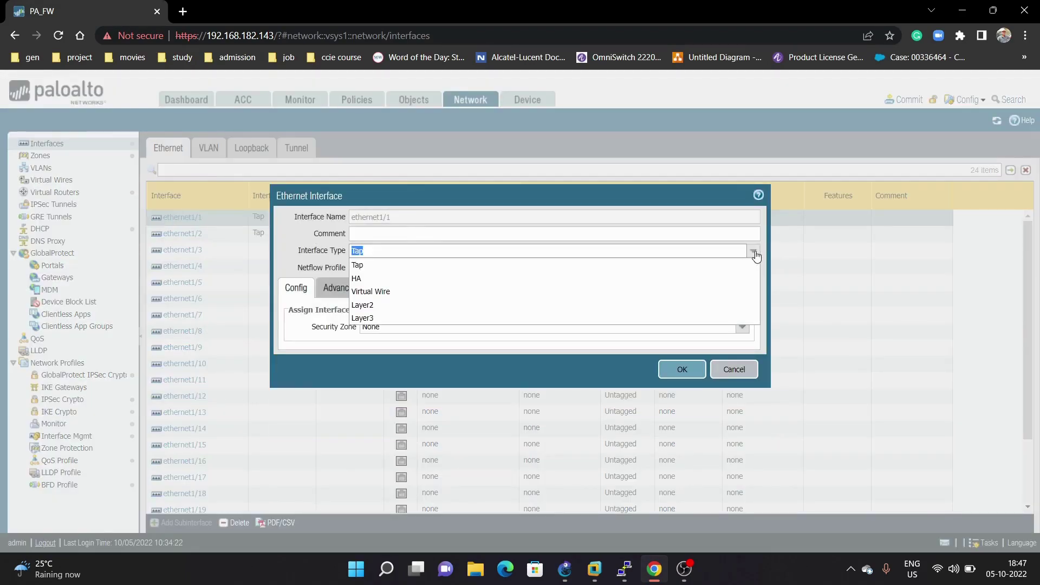
click(455, 306)
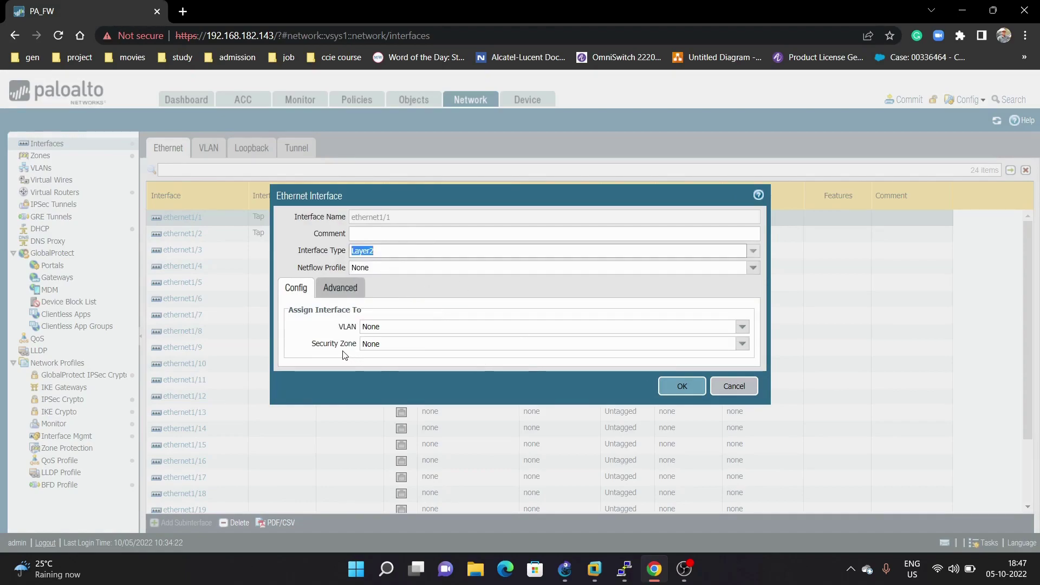
click(743, 344)
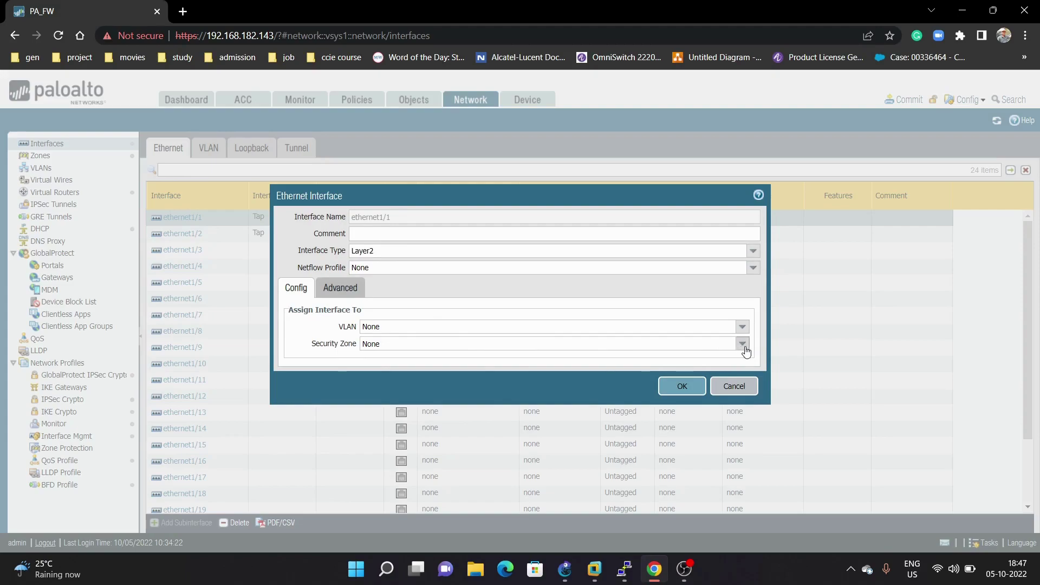
click(463, 373)
click(692, 388)
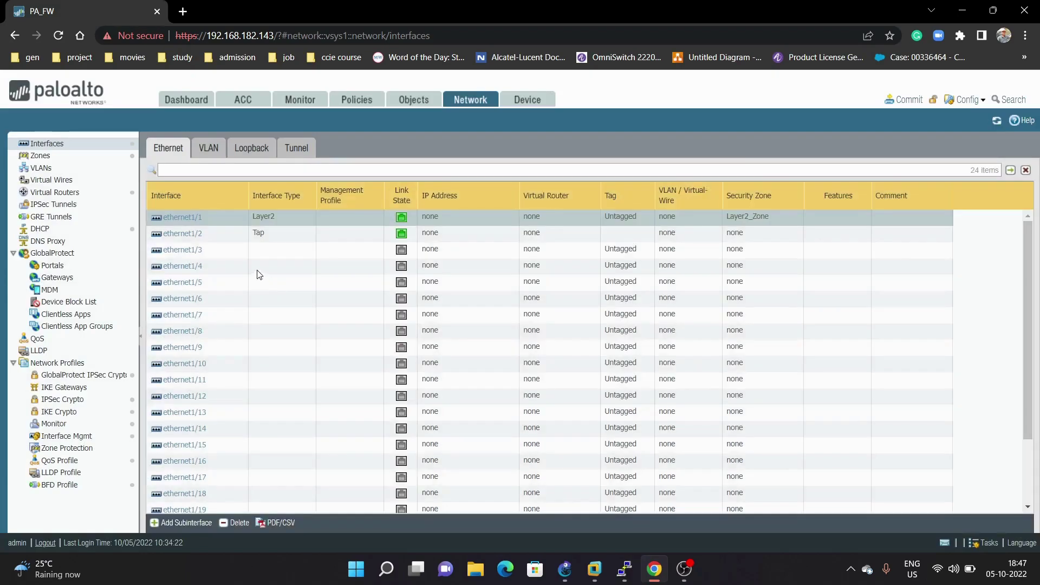
Configure ethernet1/2 as a Layer2 interface assigned to security zone Layer2_Zone
click(193, 238)
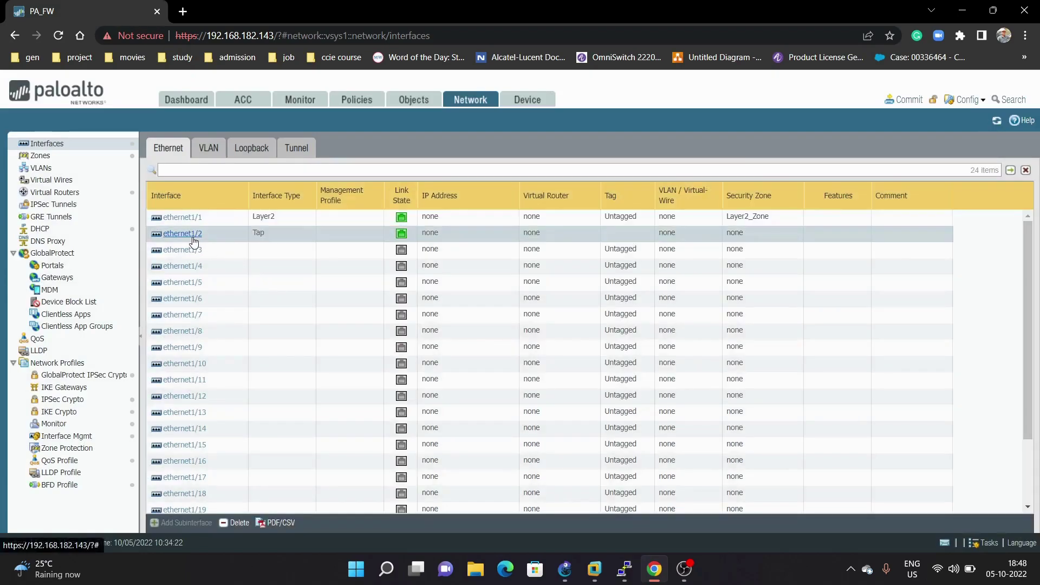
click(194, 238)
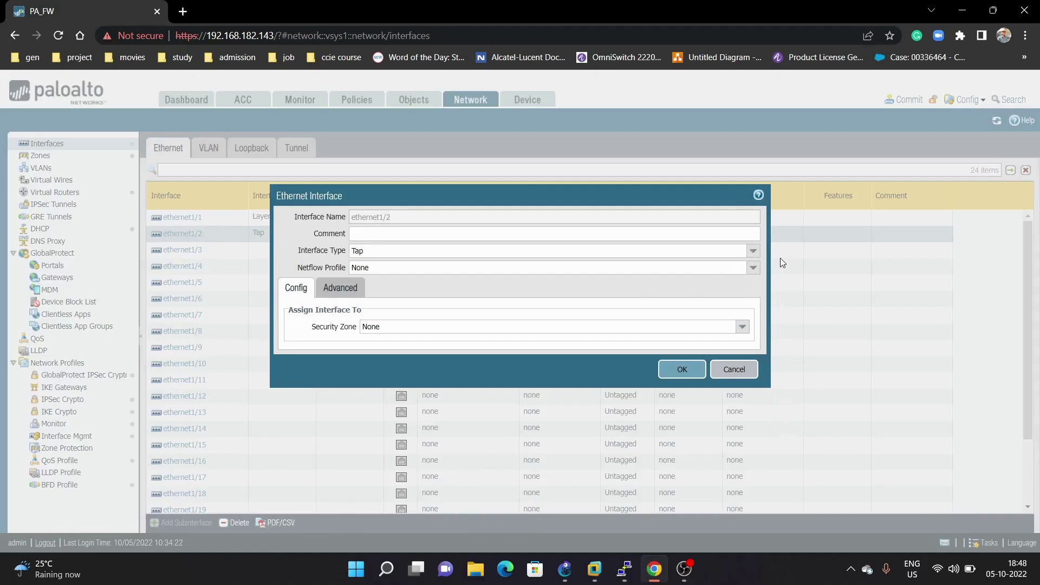
click(754, 251)
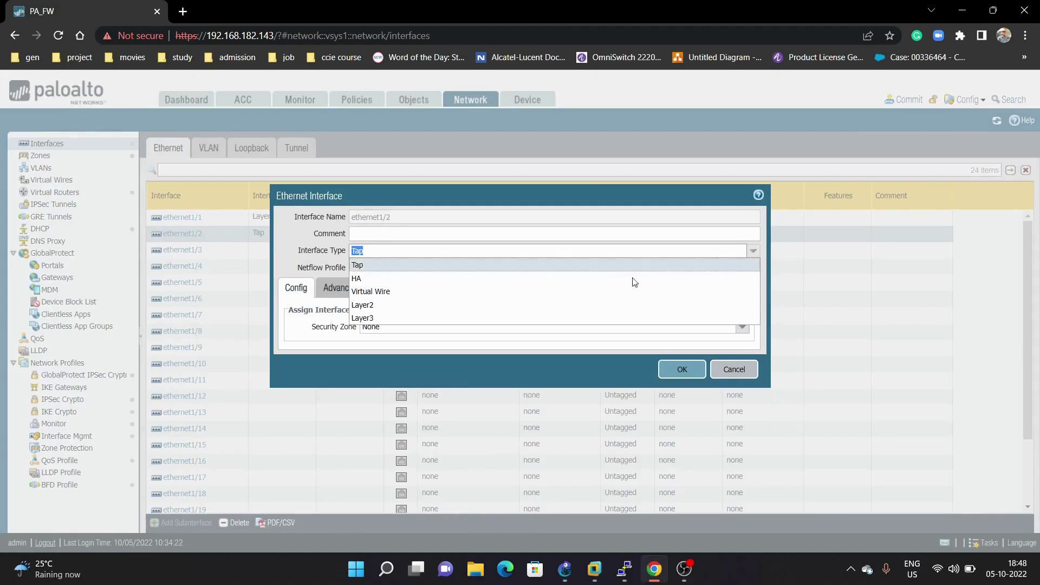
click(423, 307)
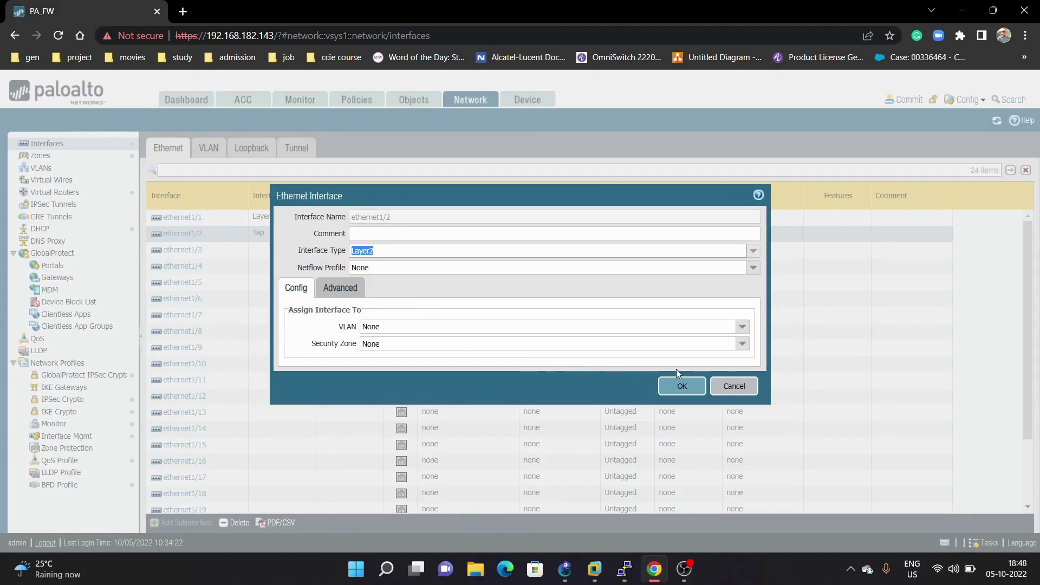
click(742, 344)
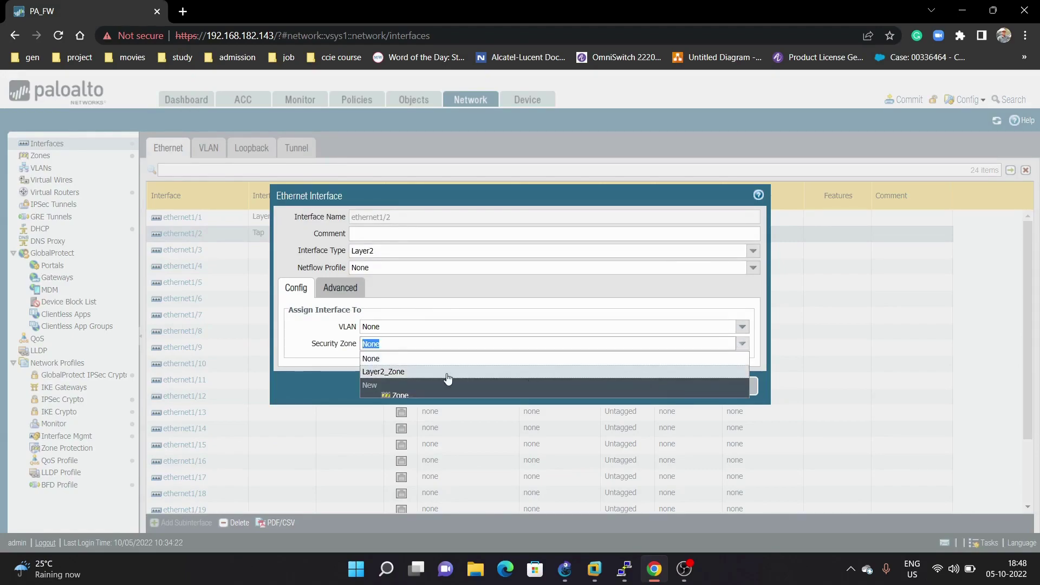
click(447, 373)
click(671, 384)
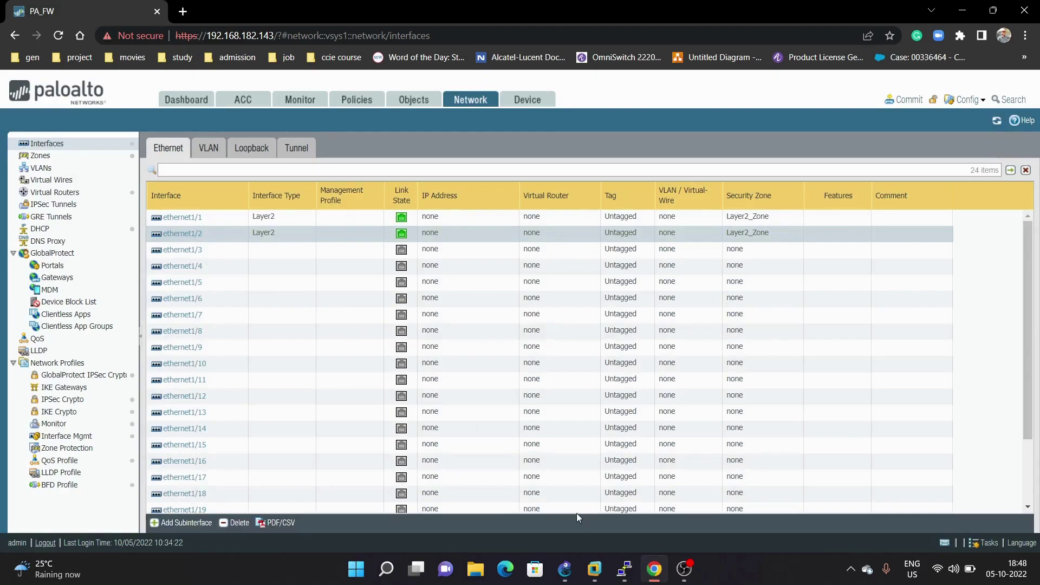
Check the task list in GNS3, return to the firewall in Chrome, and start a new VLAN interface numbered 10
click(565, 569)
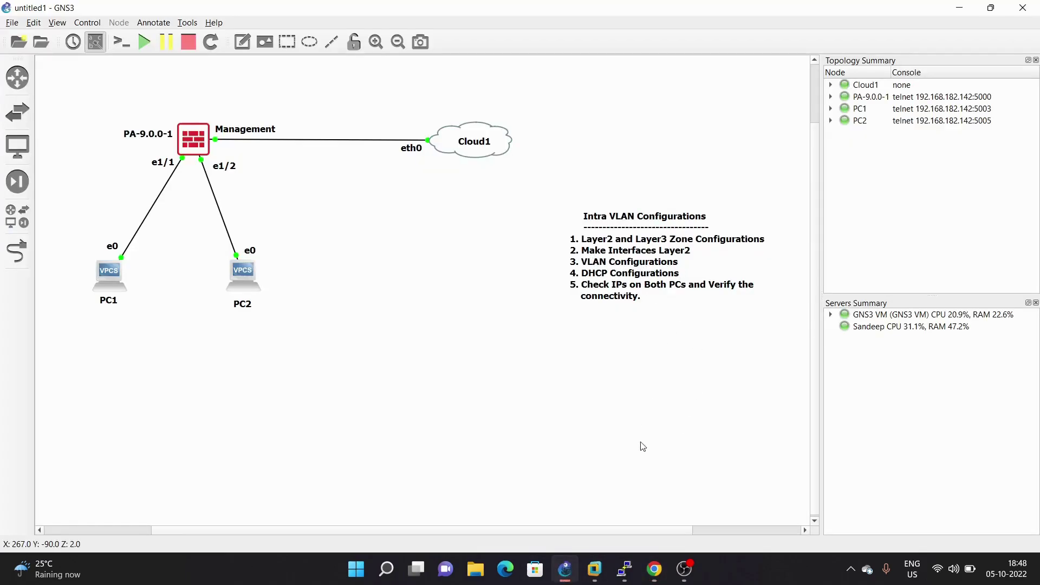
click(653, 571)
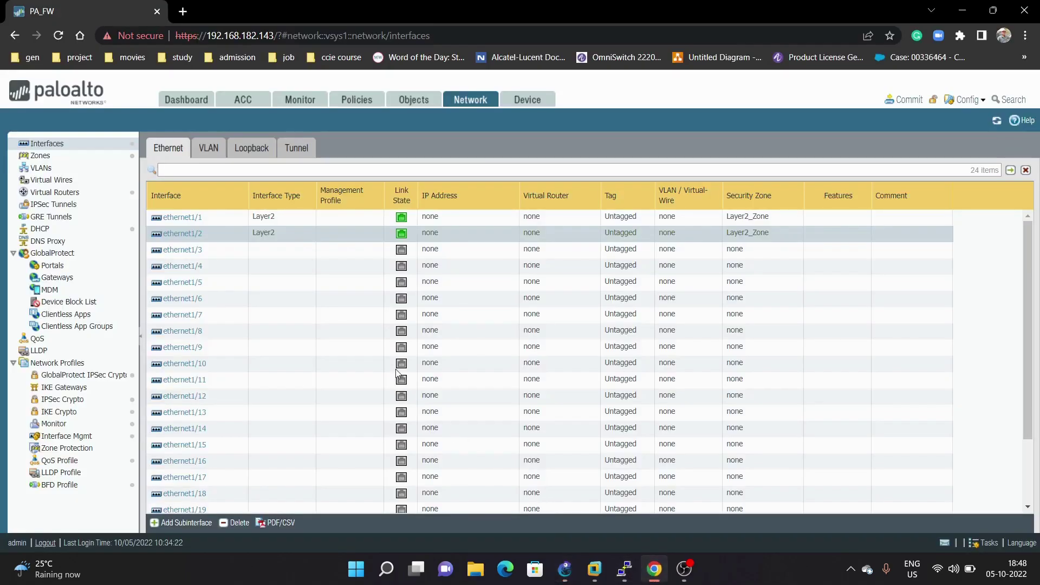
click(208, 151)
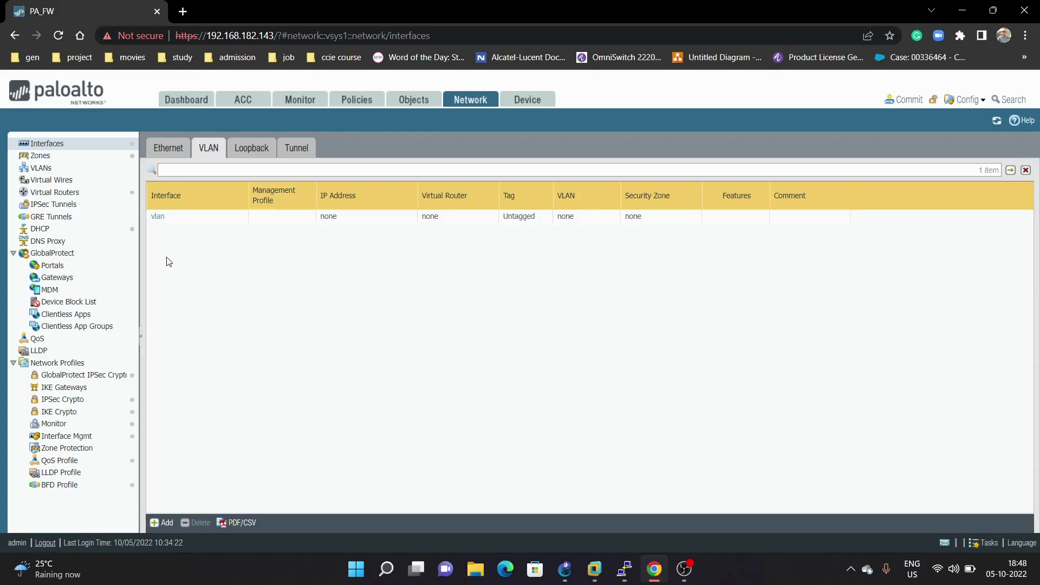
click(162, 523)
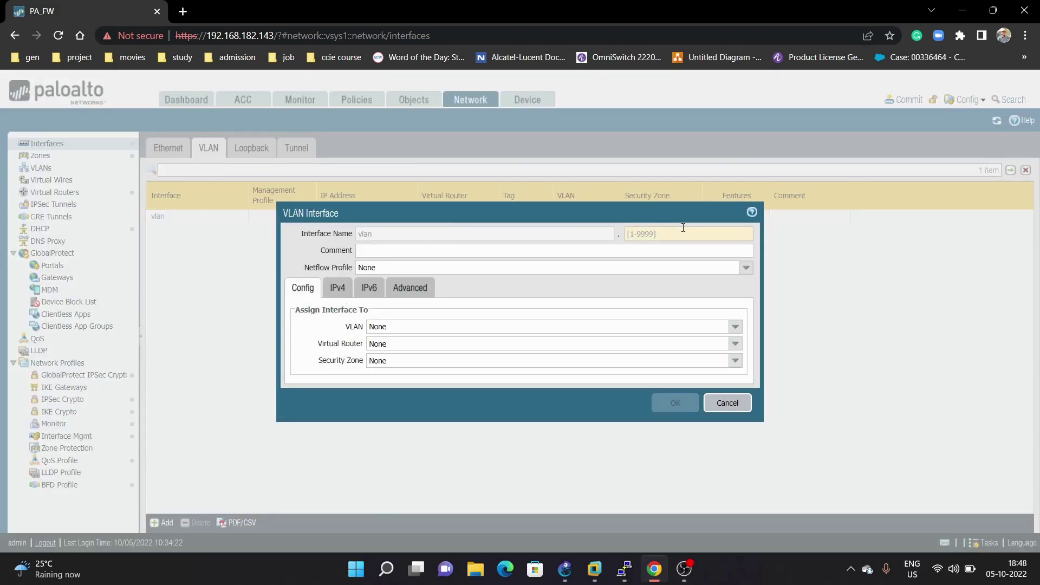
click(681, 233)
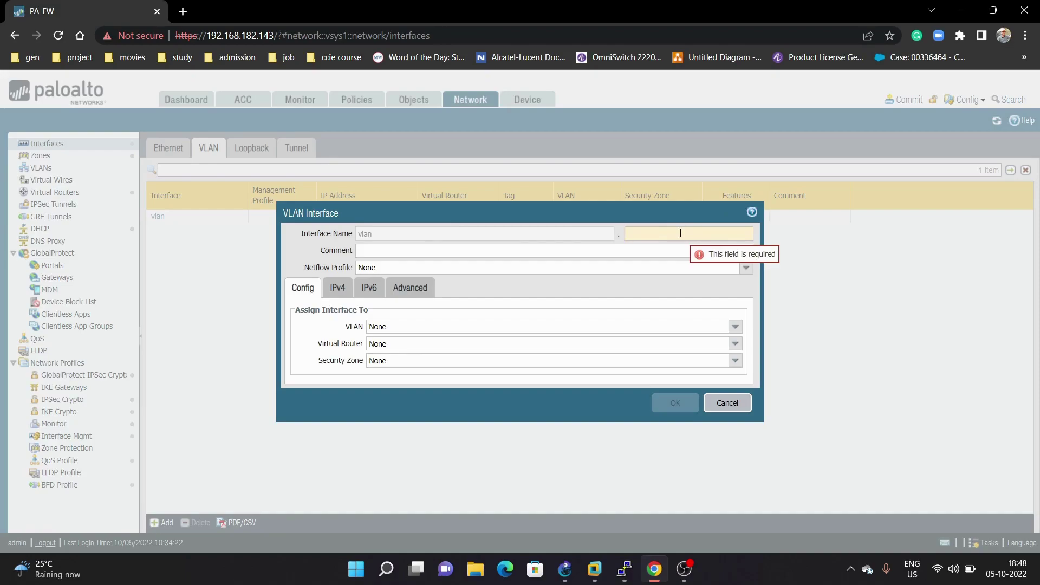
text(10)
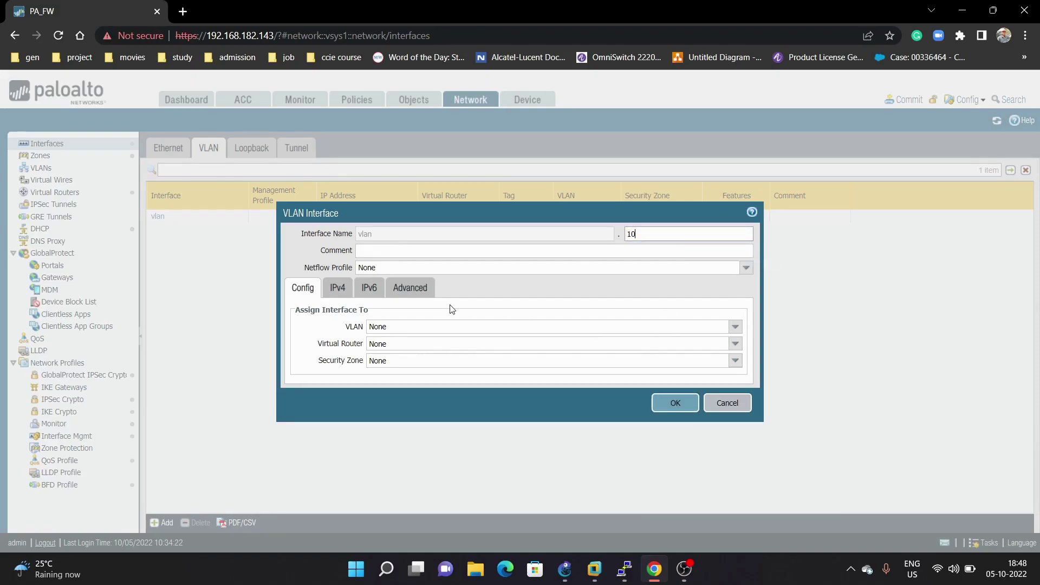
Create a new VLAN named Vlan_10 for the interface's VLAN assignment, leaving its VLAN interface set to None
click(730, 326)
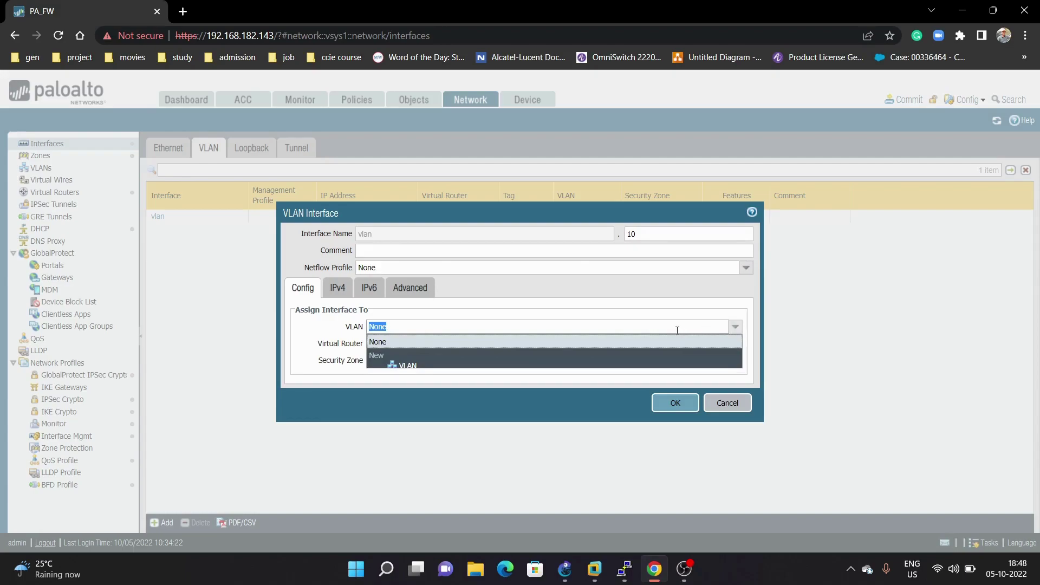
click(395, 362)
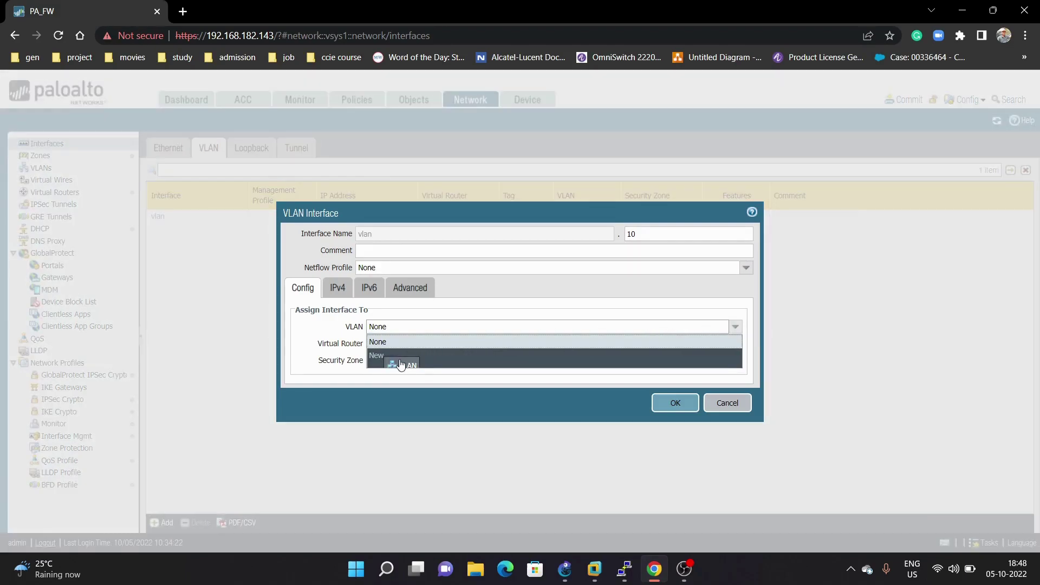
click(474, 230)
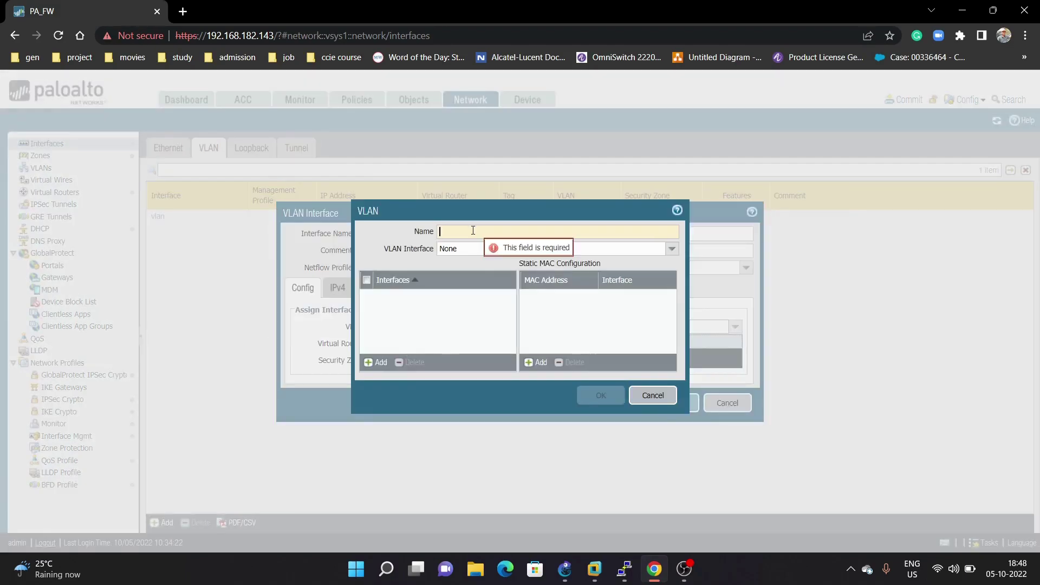
text(Vlan_10)
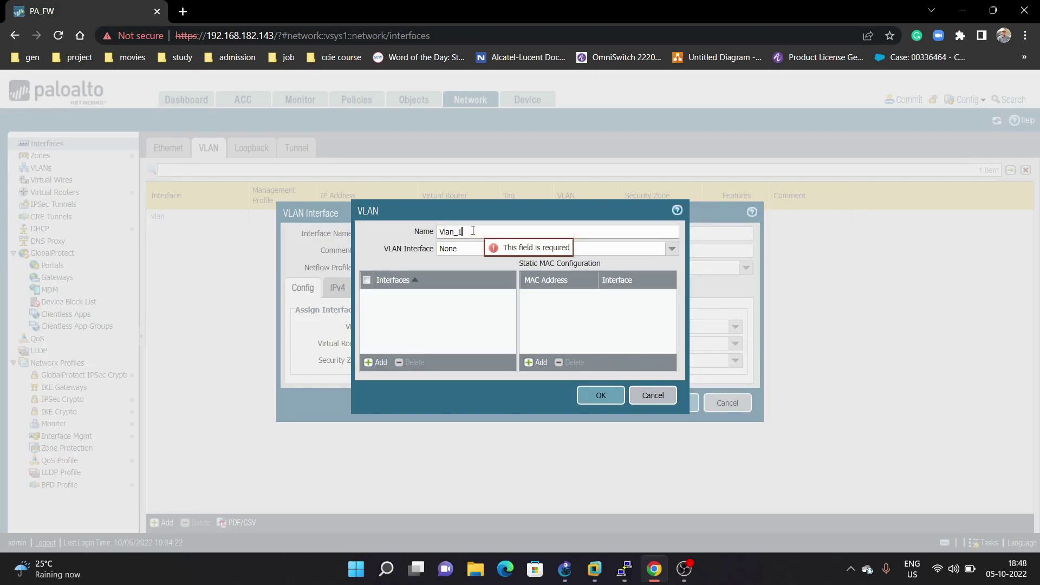
click(674, 250)
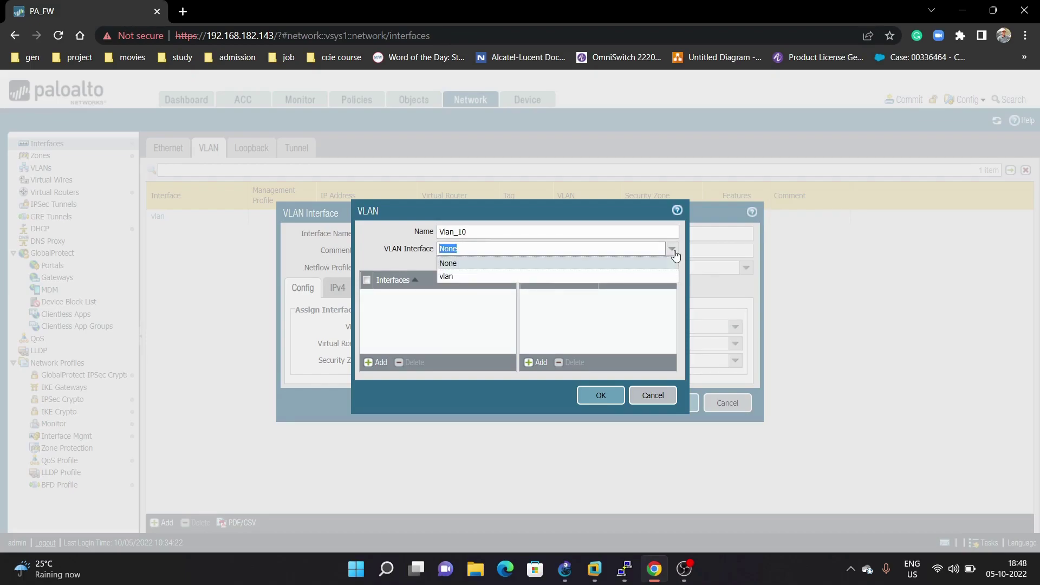
click(383, 316)
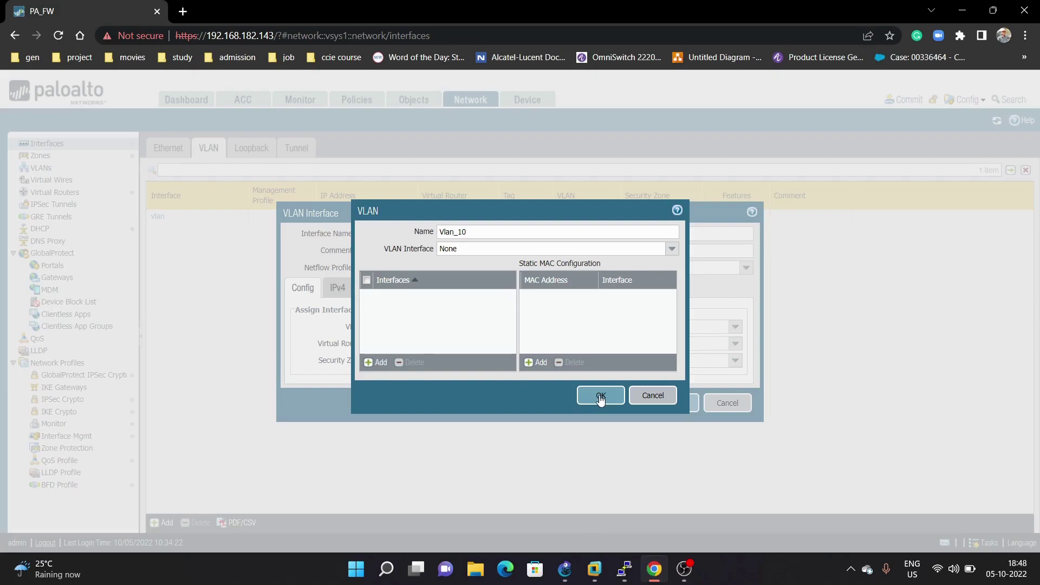
Add ethernet1/1 and ethernet1/2 as member interfaces of Vlan_10 and save the VLAN
click(379, 362)
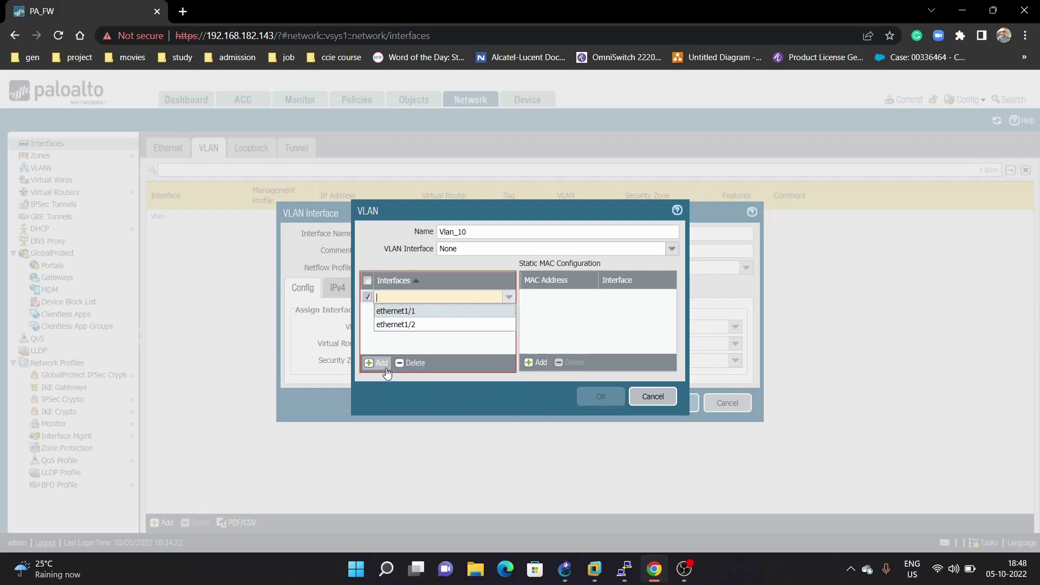
click(413, 312)
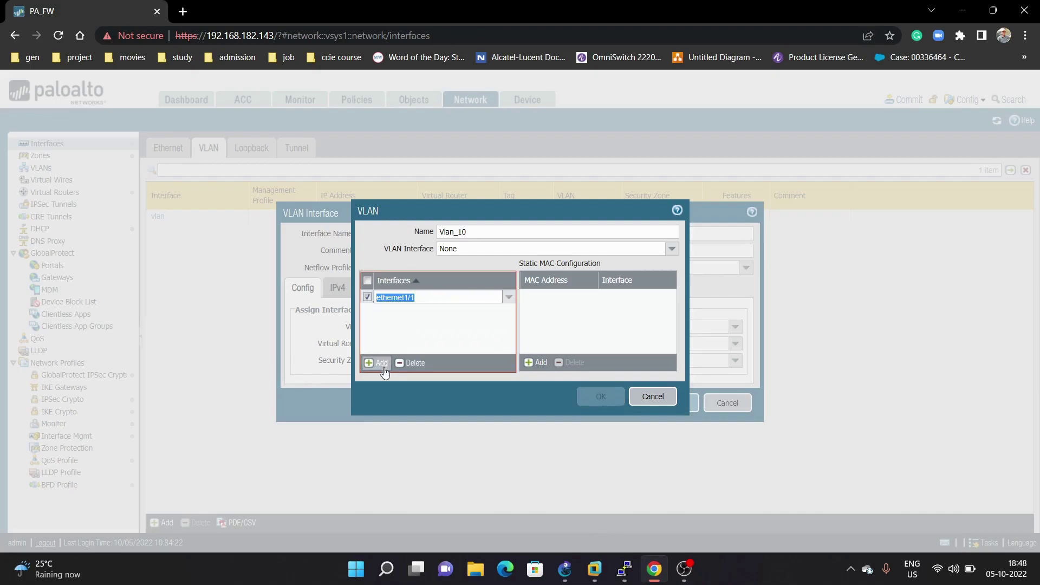
click(379, 362)
click(402, 339)
click(417, 343)
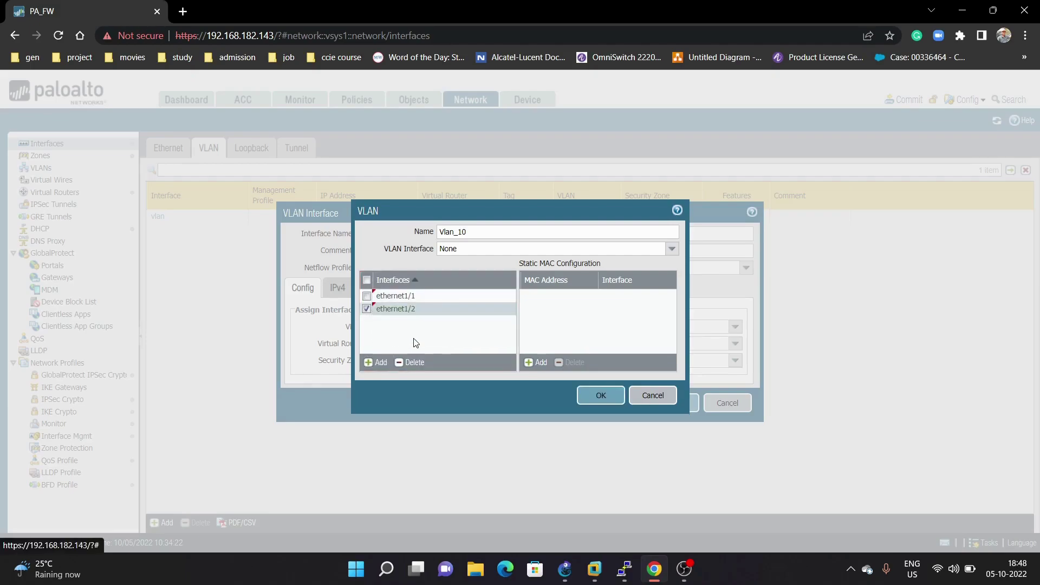
click(605, 400)
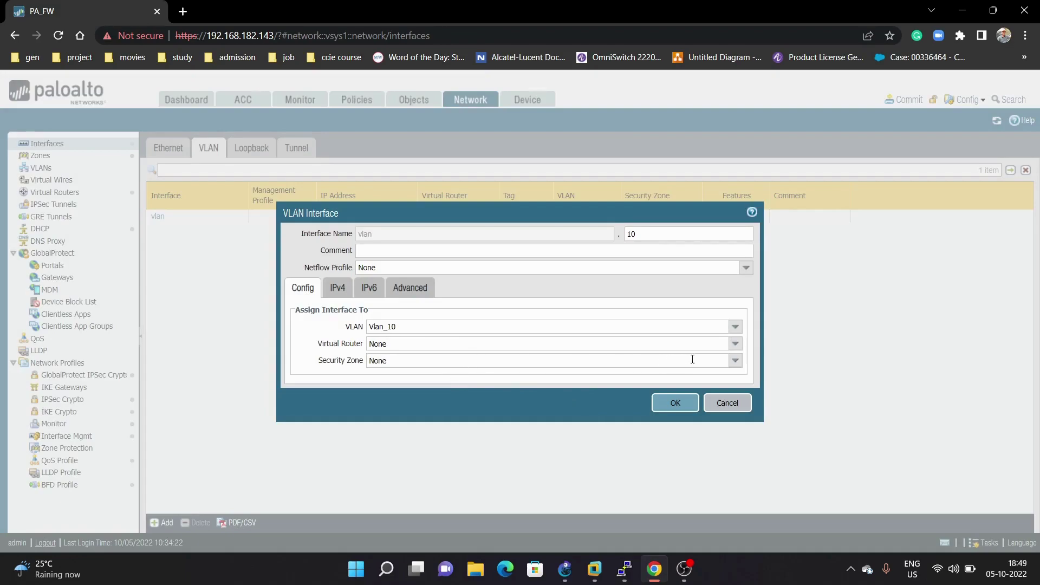
Assign the VLAN interface to virtual router New_VR and security zone Layer3_Zone
click(734, 343)
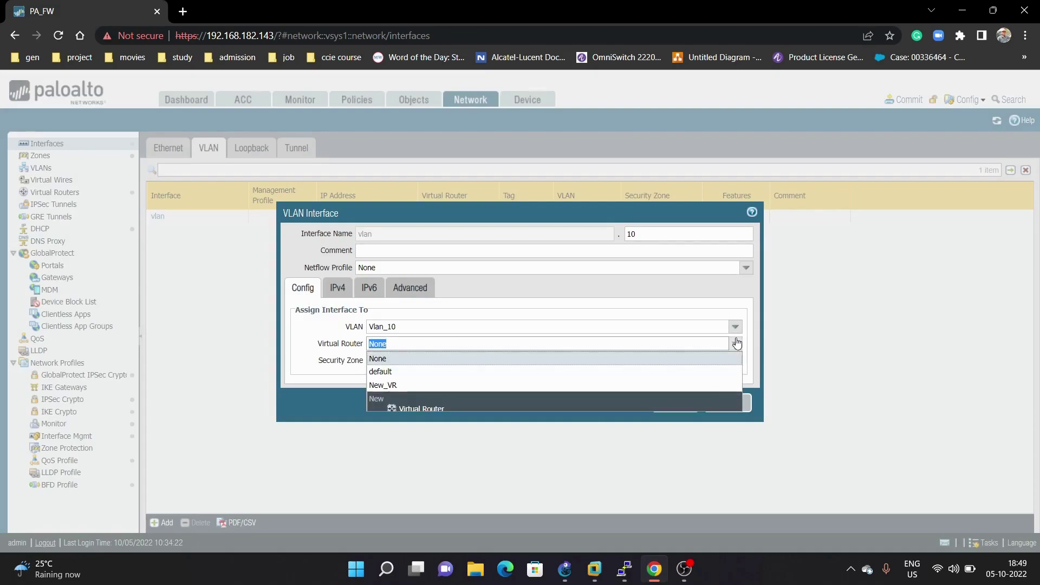
click(458, 386)
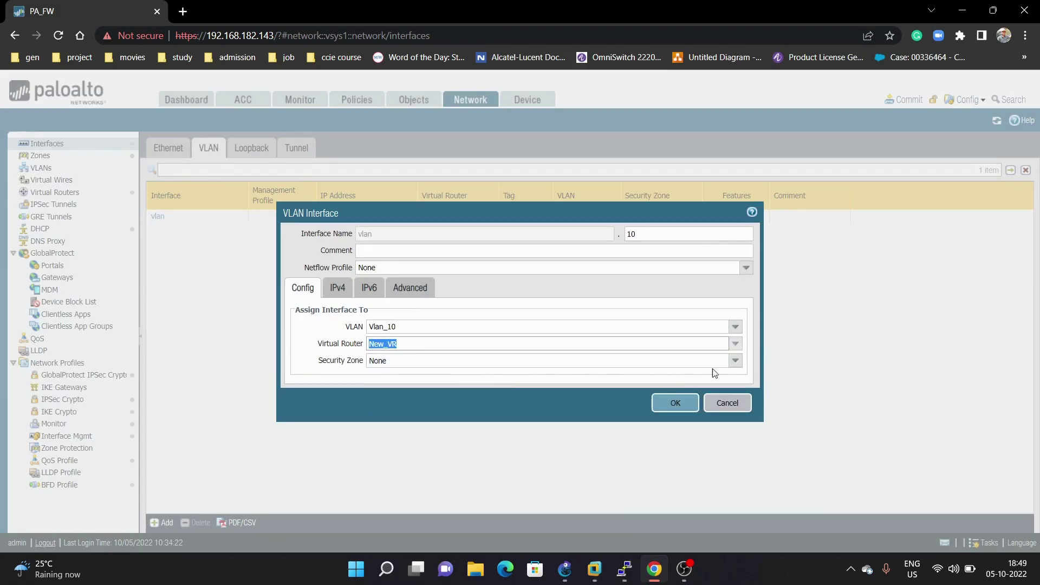
click(735, 361)
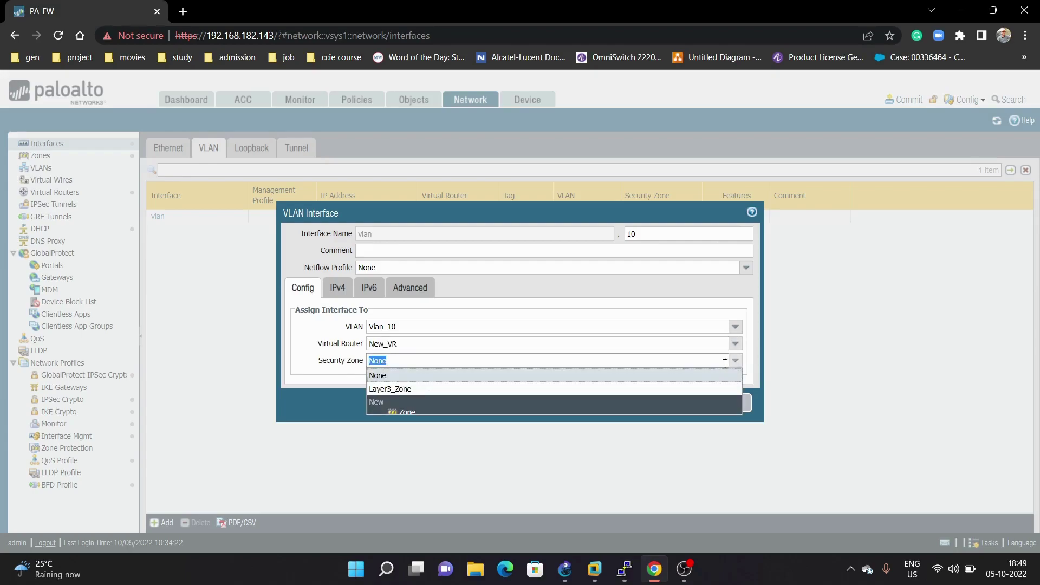
click(453, 390)
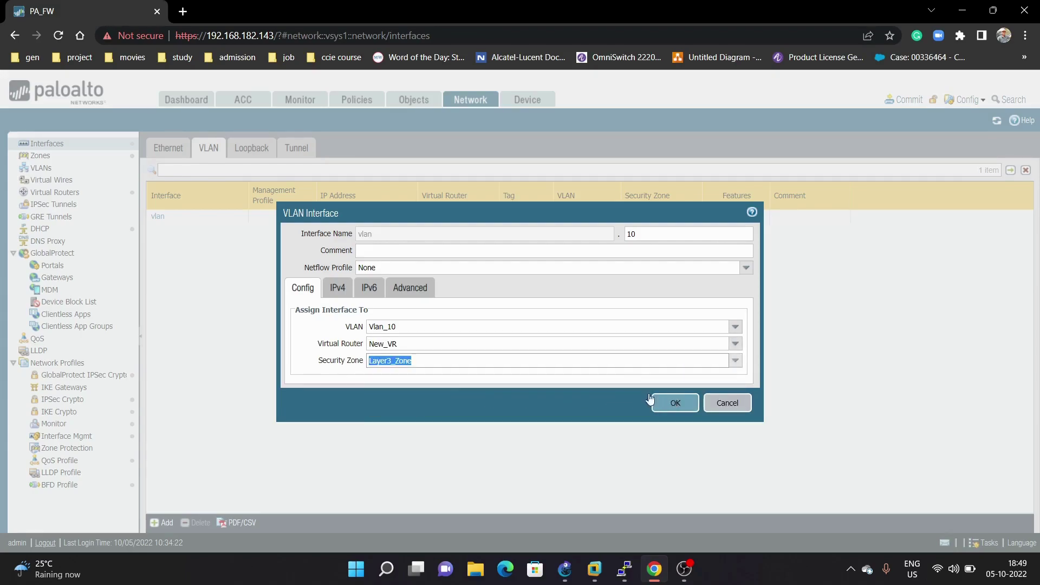
Add the static IPv4 address 192.168.10.1/24 to the VLAN interface
click(338, 289)
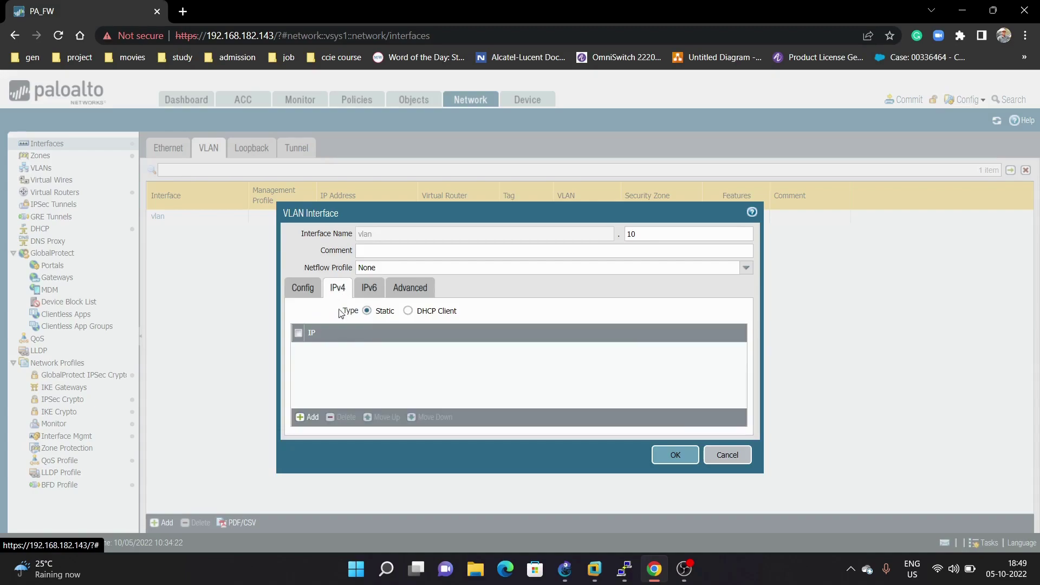
click(307, 417)
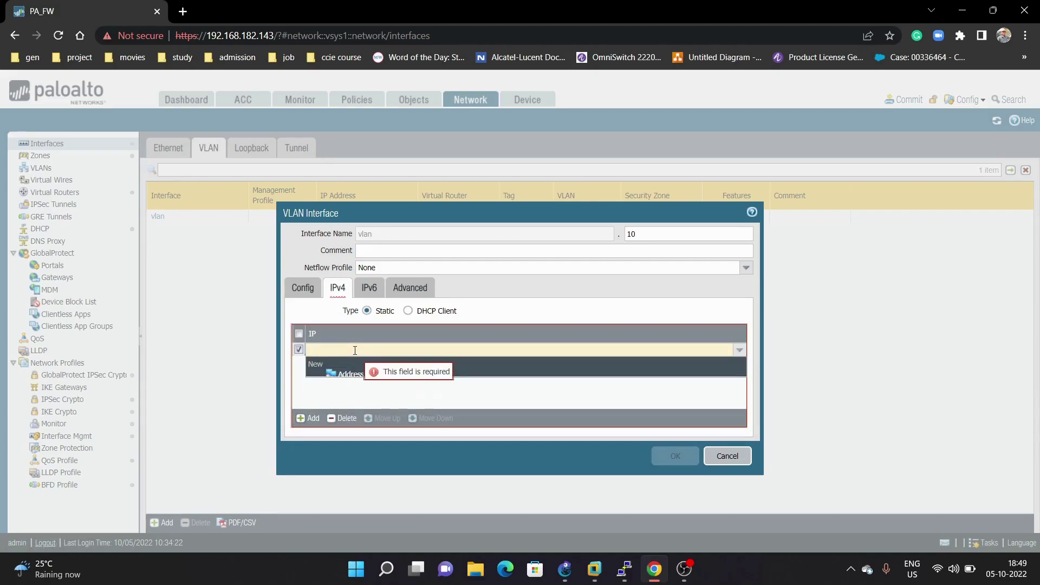
text(192.168.10.1/24)
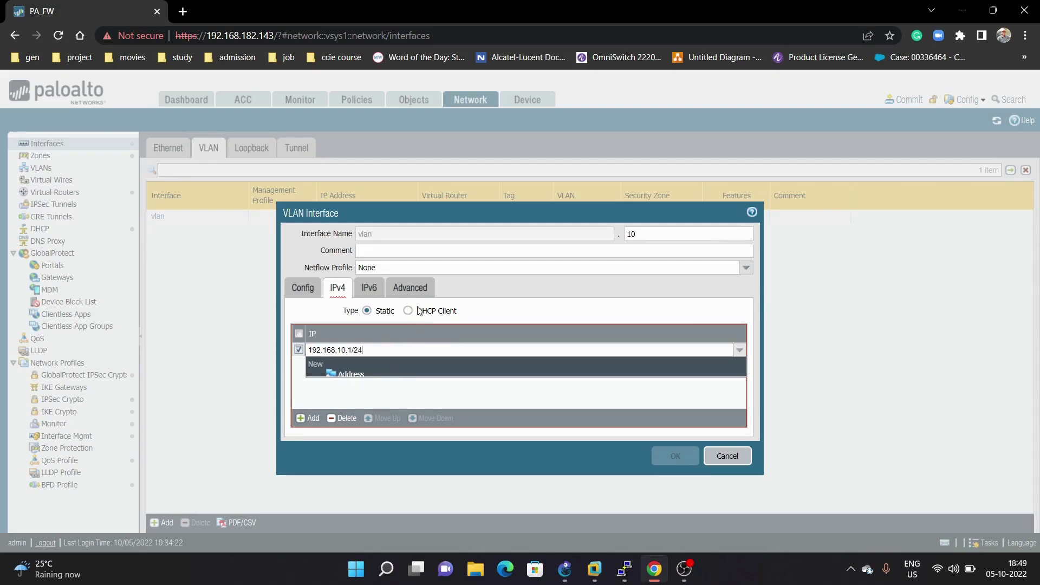
Set the VLAN interface's management profile to IP_PC_Ping and save the interface, accepting the profile attachment
click(422, 287)
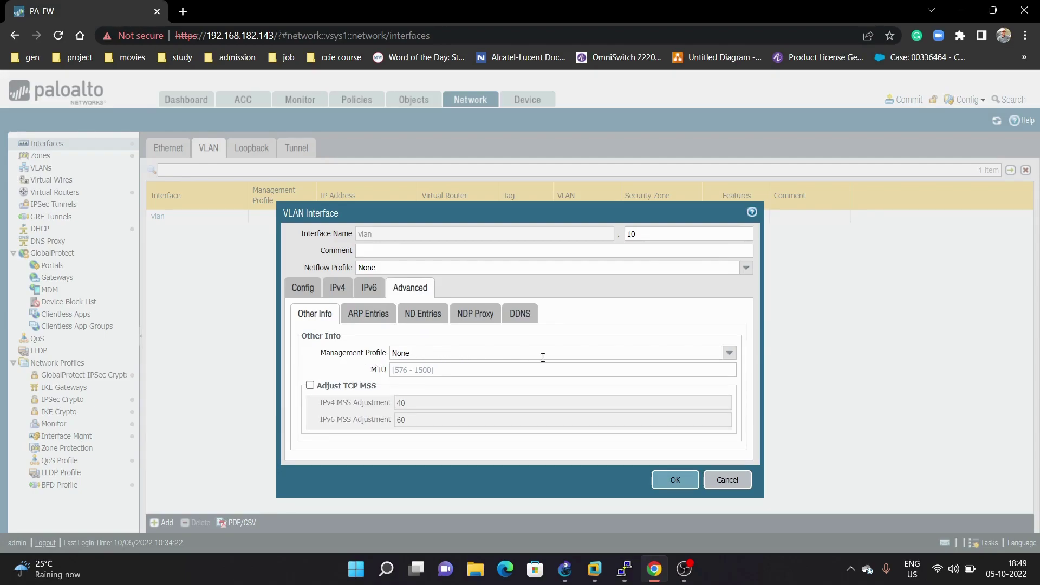
click(729, 353)
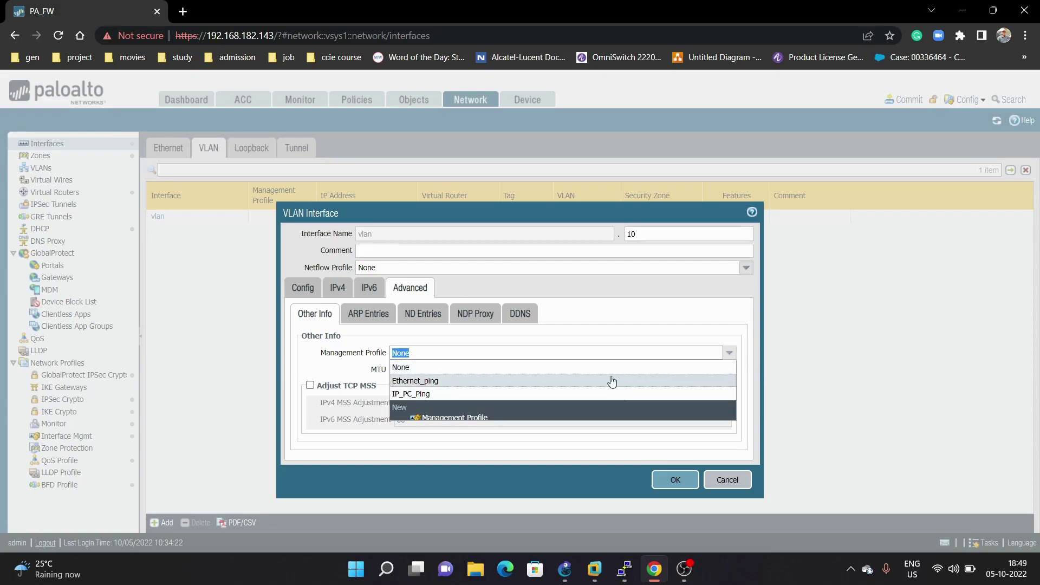
click(451, 394)
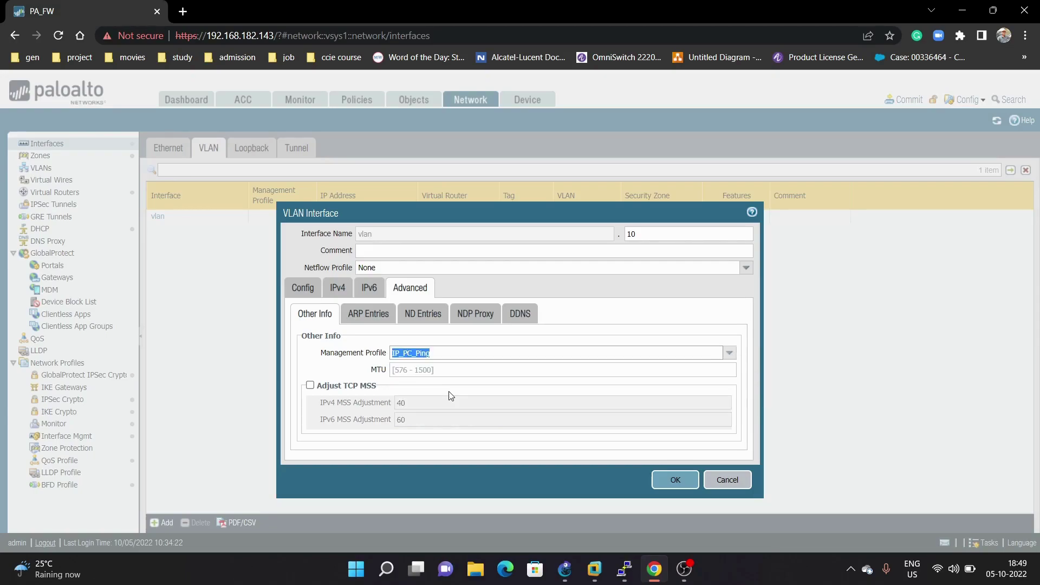
key(Tab)
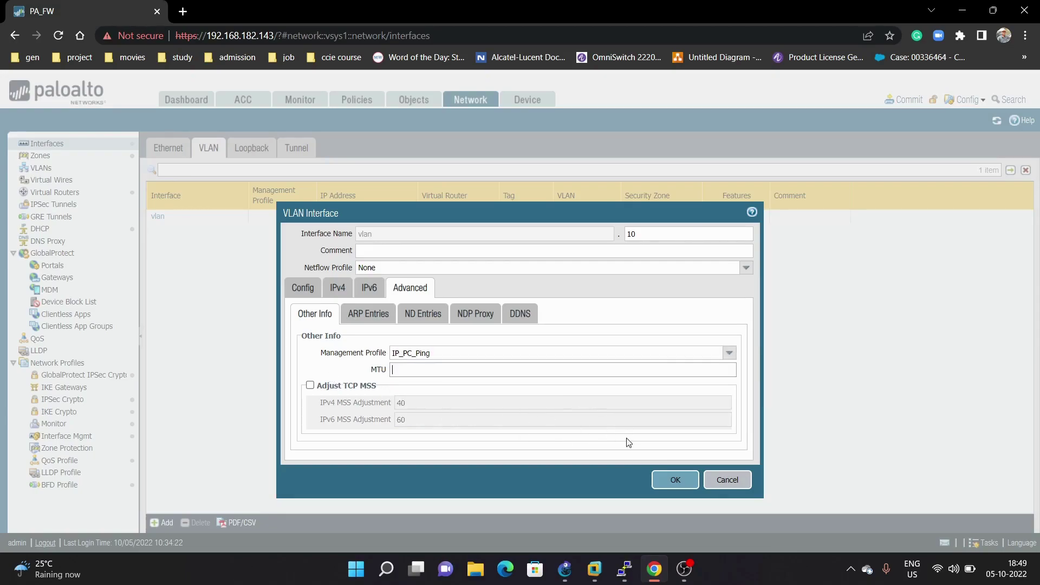
click(681, 479)
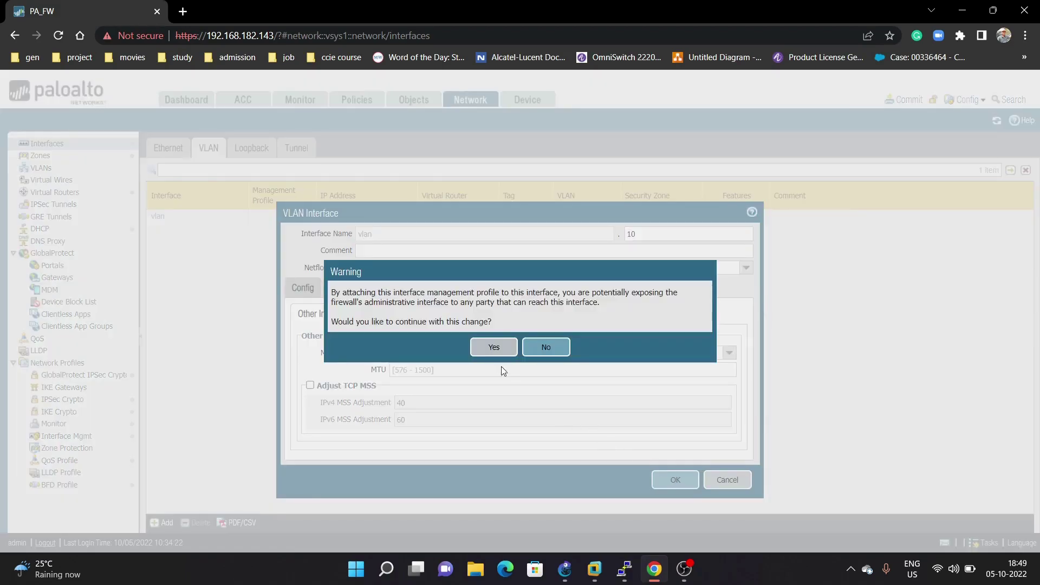
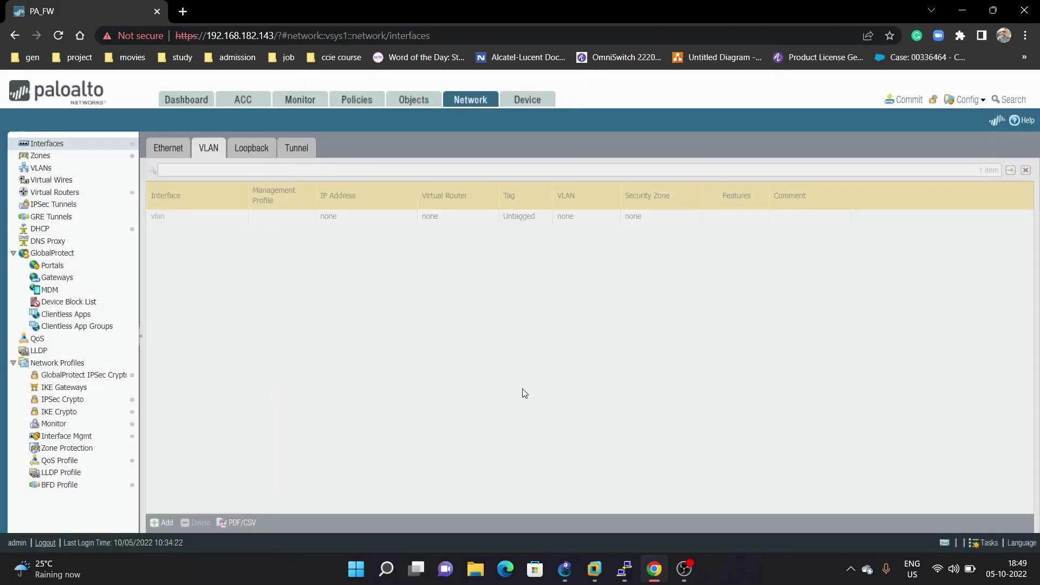
Commit all pending changes to the firewall's running configuration and close the commit status
click(904, 100)
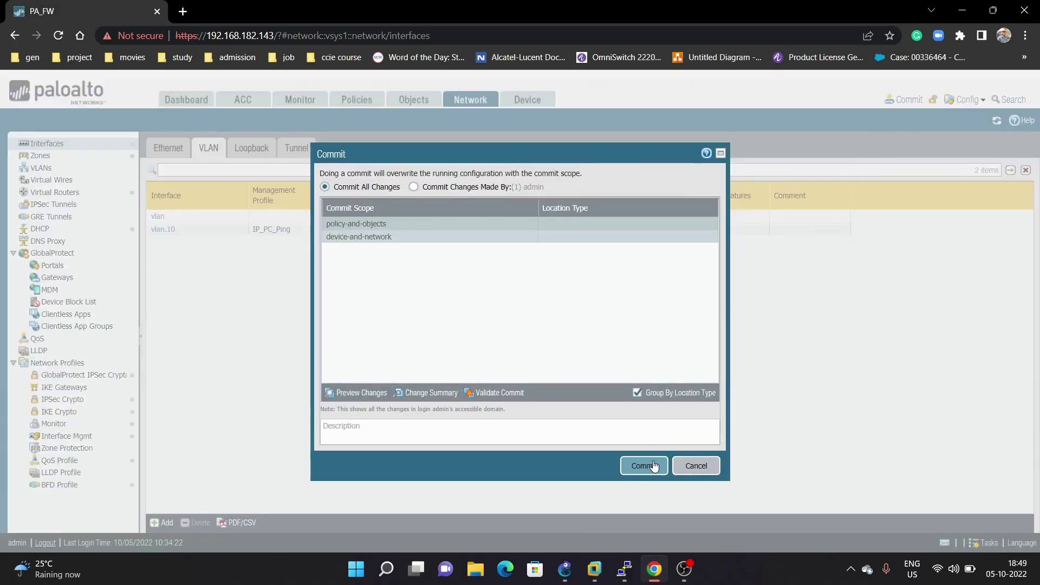
click(655, 465)
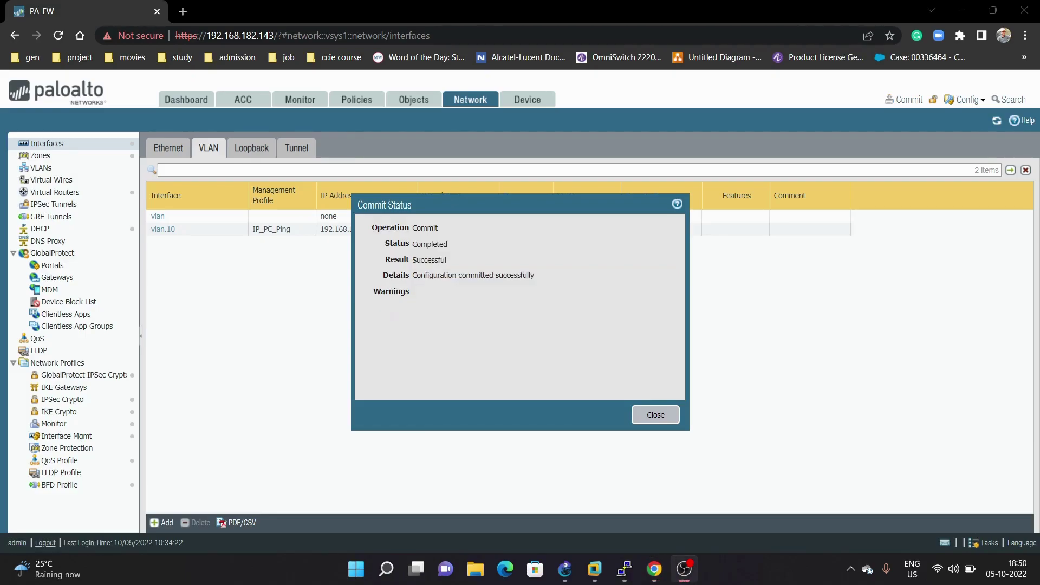
click(672, 415)
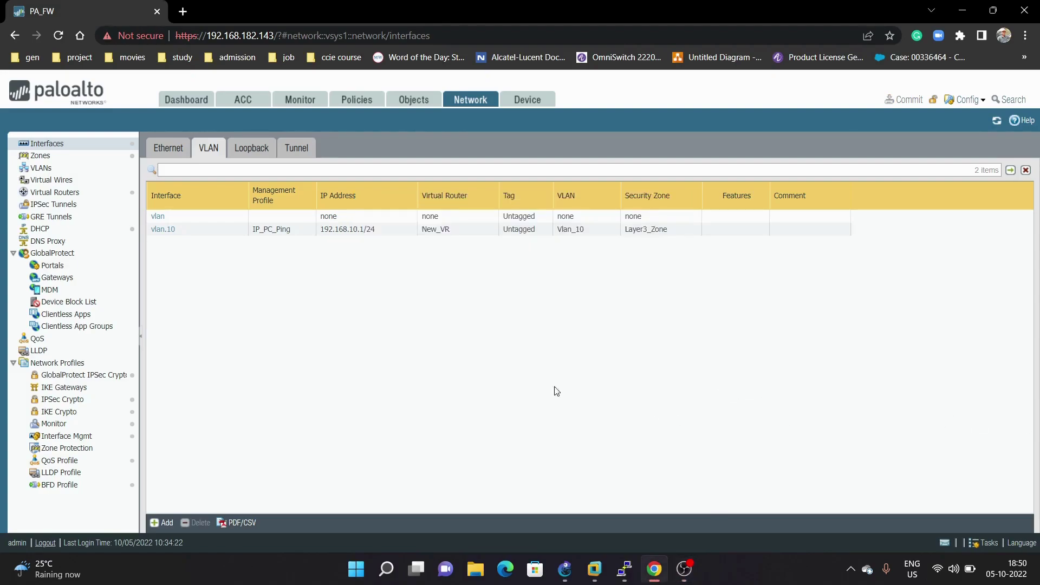
Review the vlan.10 interface's VLAN, router and zone assignments, and the VLAN interface and member ports of Vlan_10
click(171, 232)
click(172, 232)
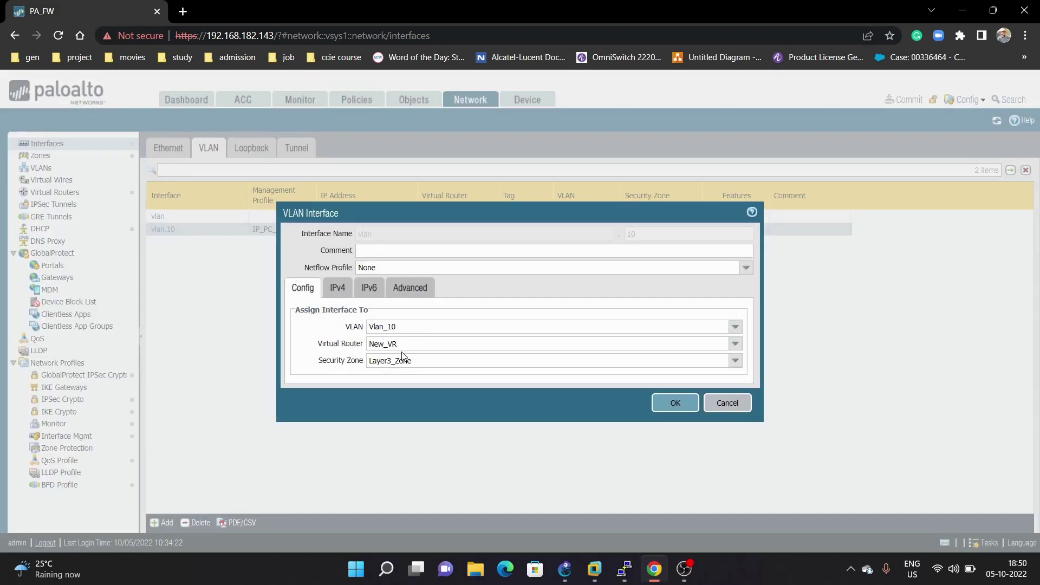
click(728, 405)
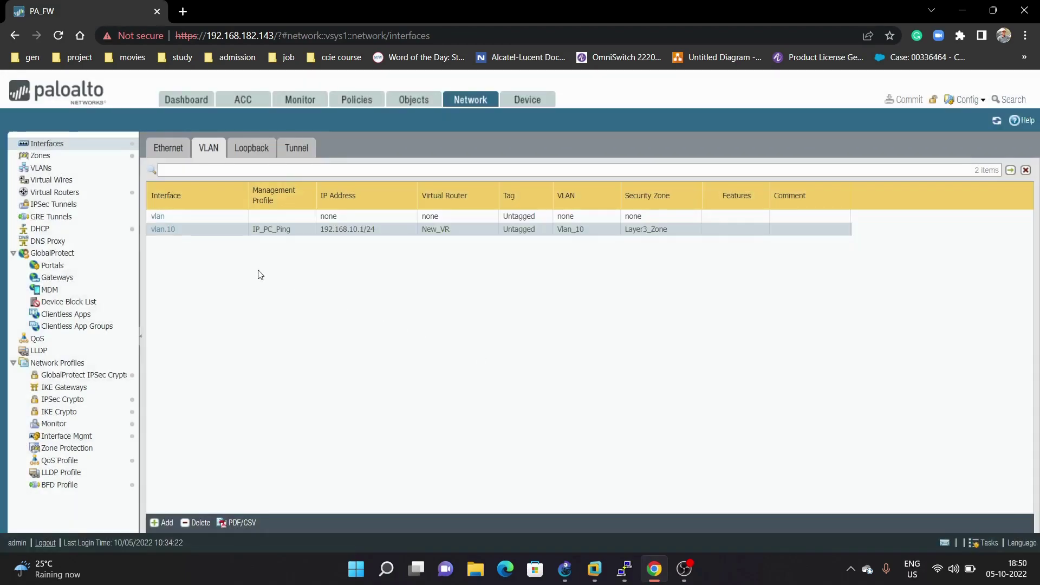
click(45, 169)
click(170, 179)
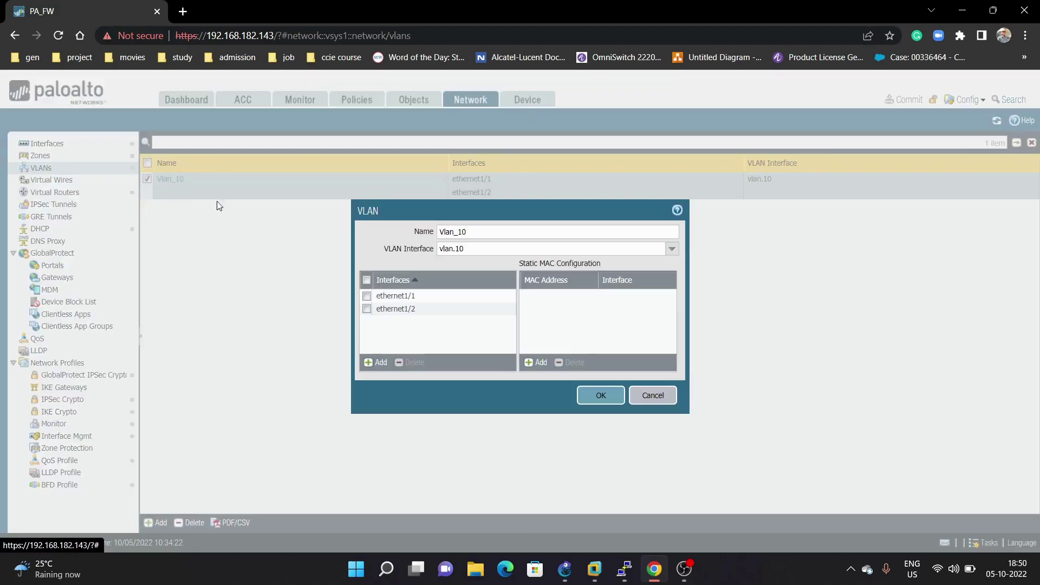
drag(385, 249, 436, 253)
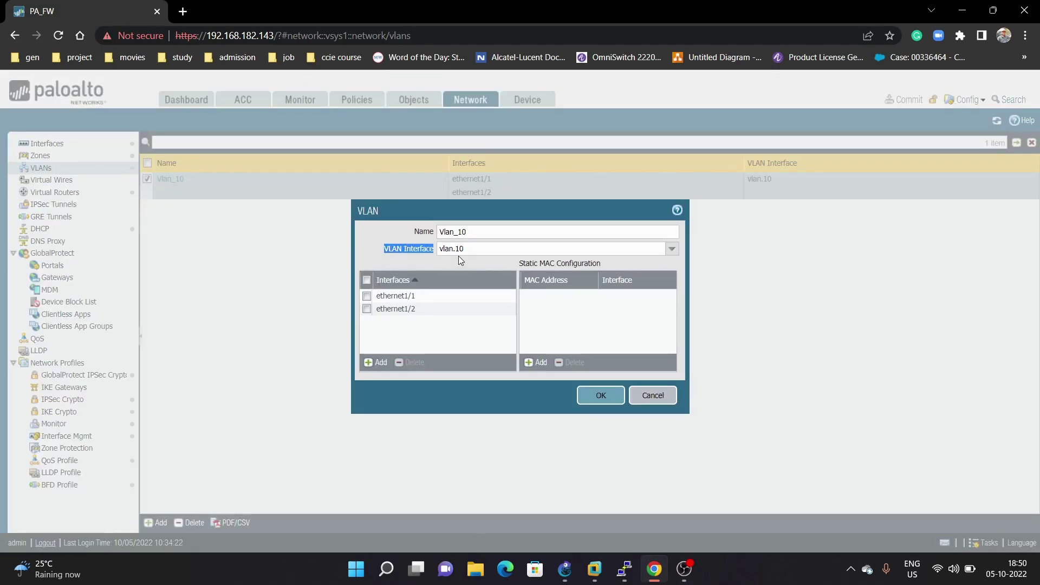
click(601, 396)
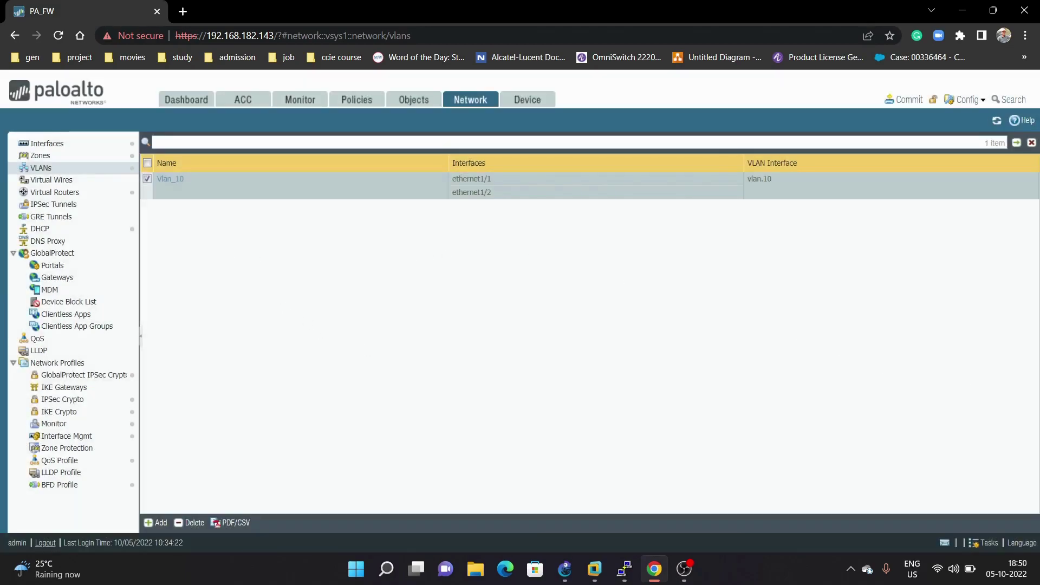
Switch to GNS3 and check the Intra VLAN Configurations task list beside the topology
mouse_move(564, 575)
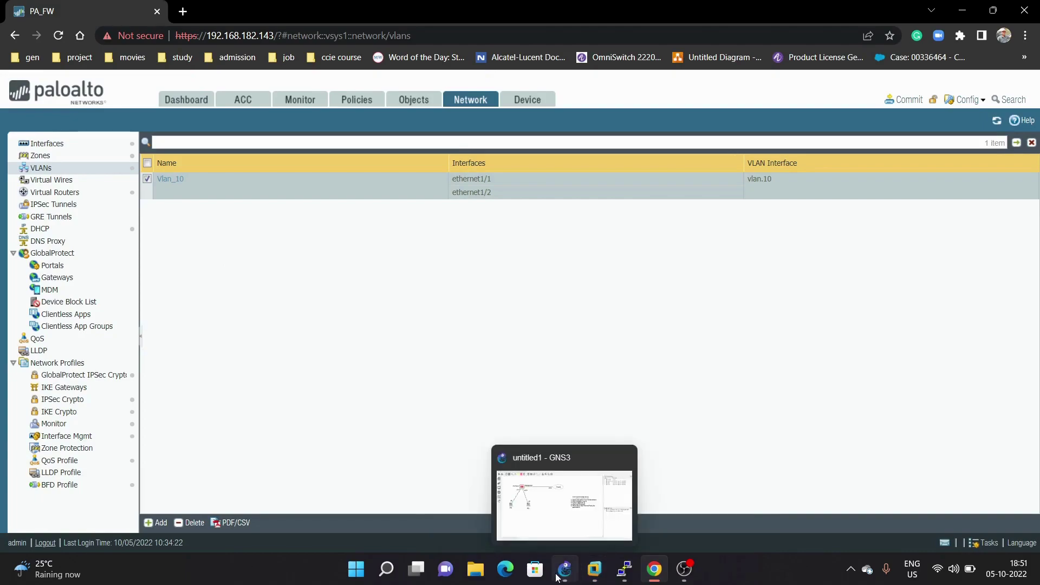
click(617, 476)
mouse_move(584, 274)
mouse_down()
mouse_move(625, 274)
mouse_move(587, 275)
mouse_up()
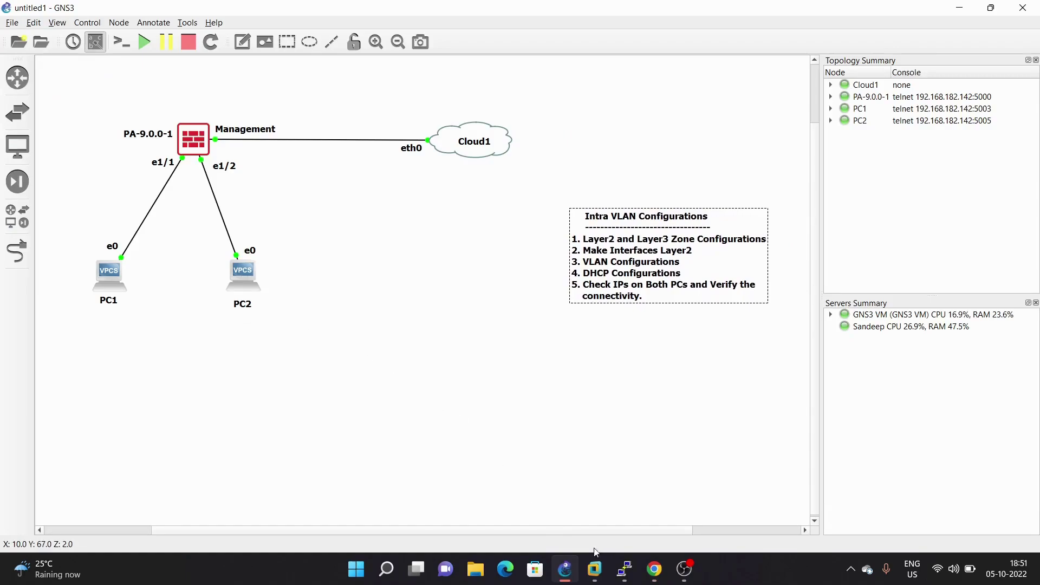
Return to the firewall's web interface in Chrome and start a new DHCP server on interface vlan.10
click(654, 575)
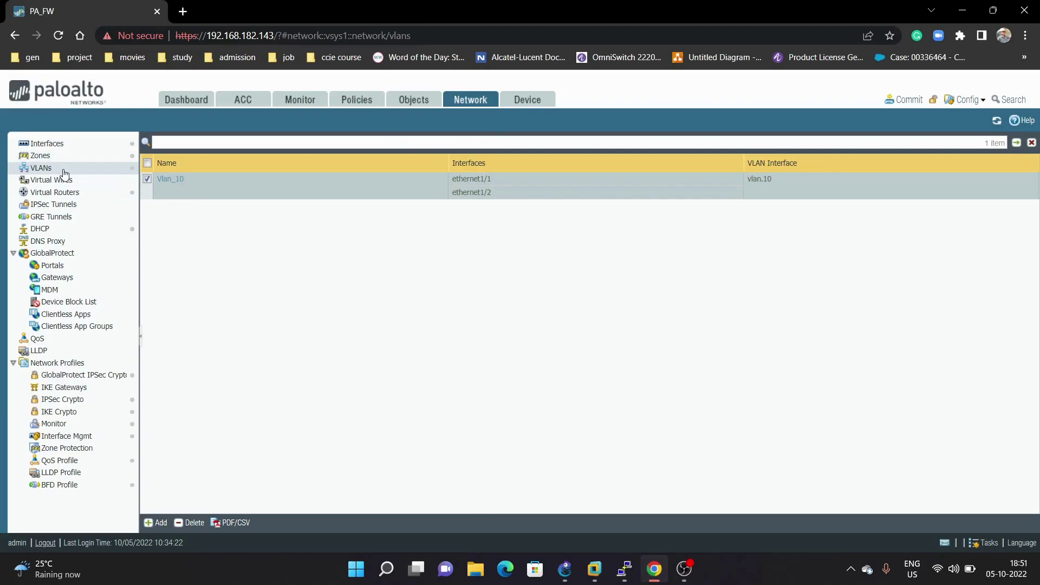
click(40, 229)
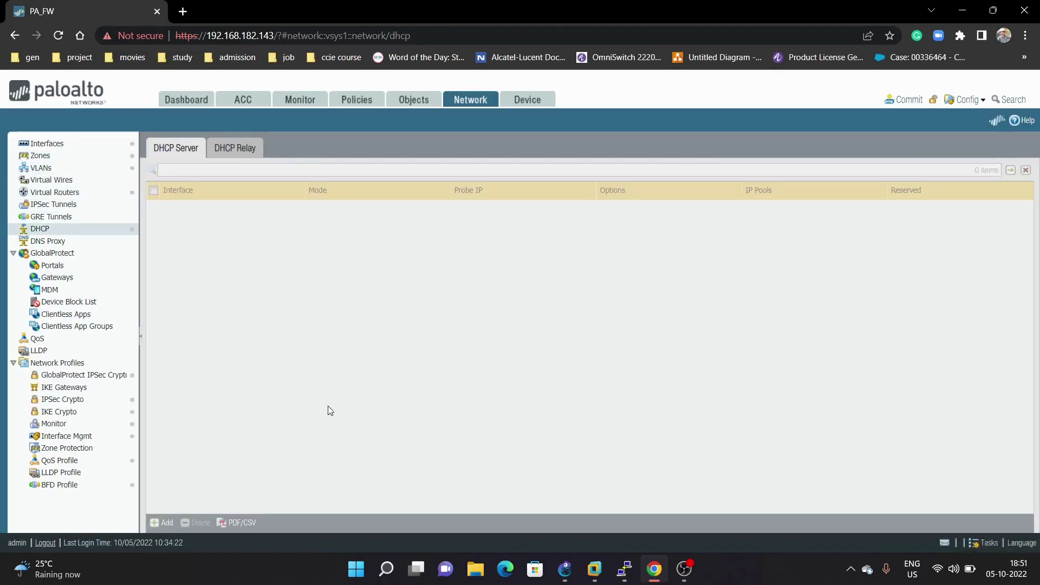
click(161, 523)
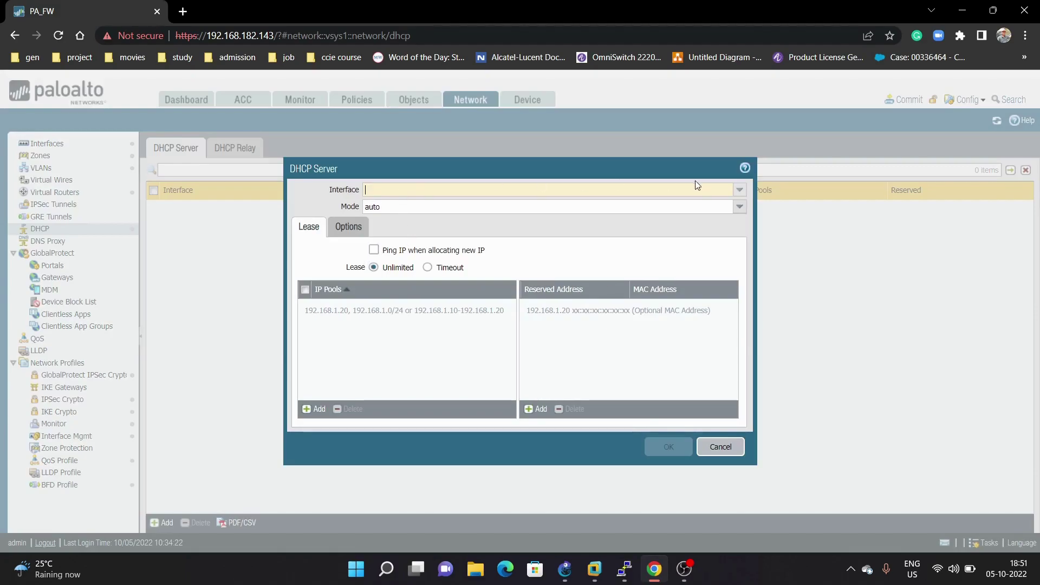
click(740, 189)
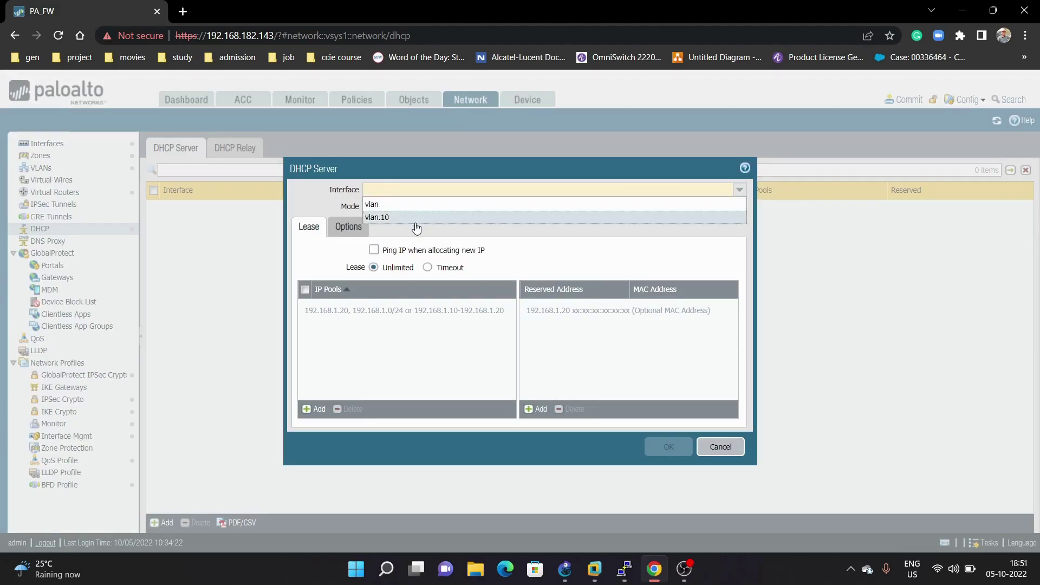
click(415, 218)
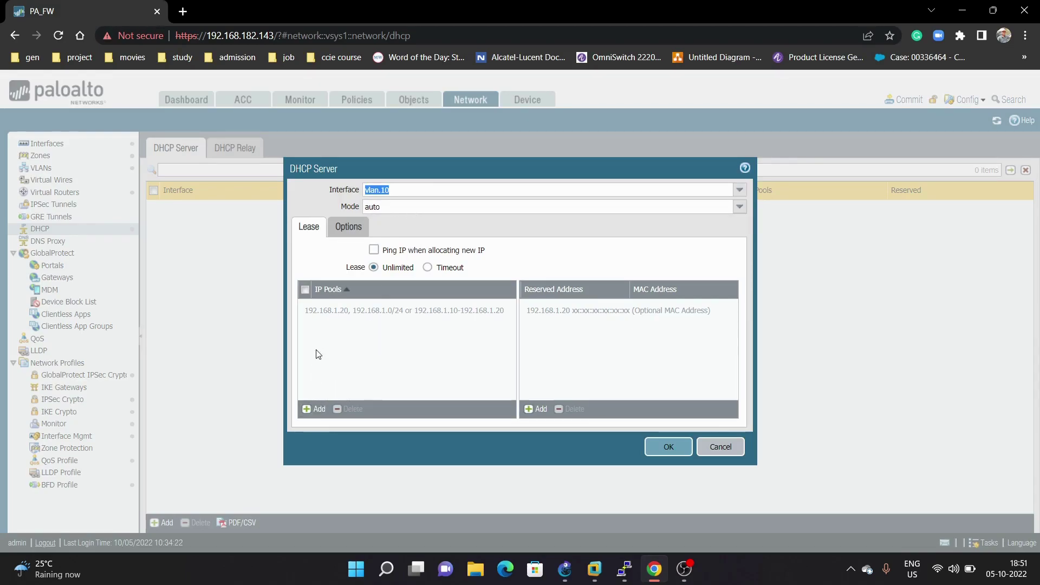
Add the IP pool 192.168.10.2-192.168.10.5 to the DHCP server's lease settings
click(314, 409)
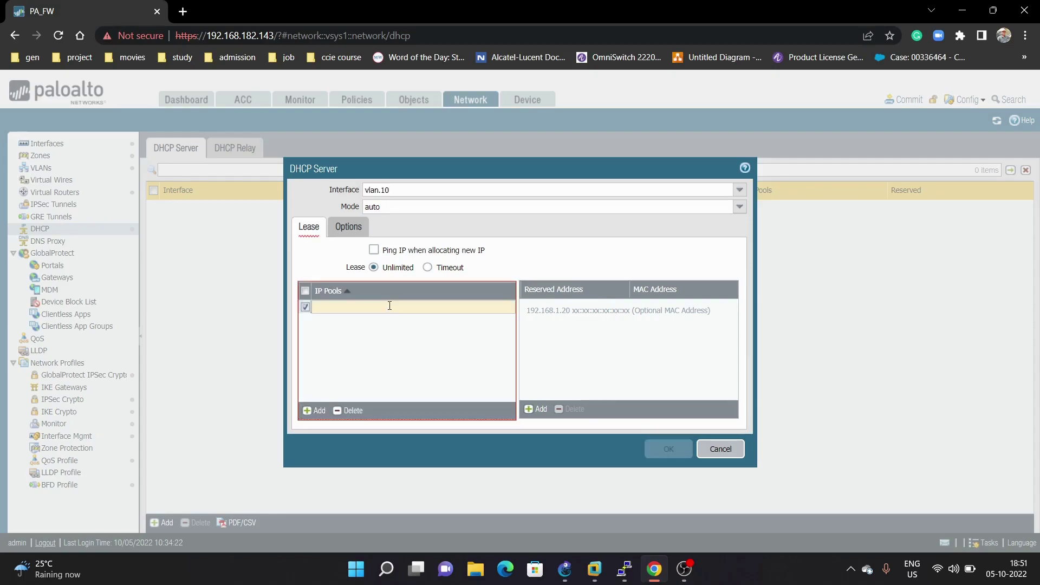
text(192.168)
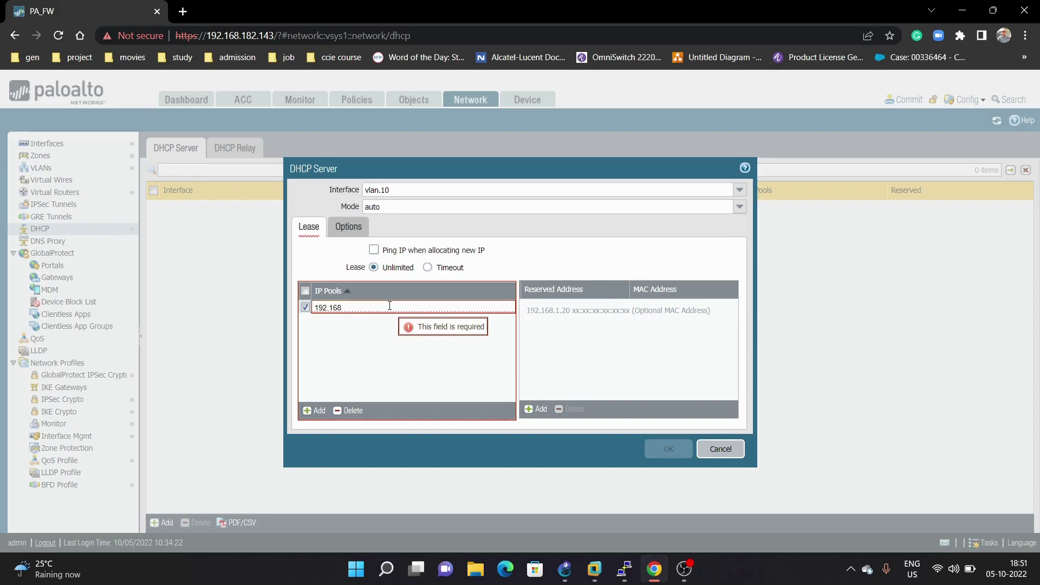
text(.10.2)
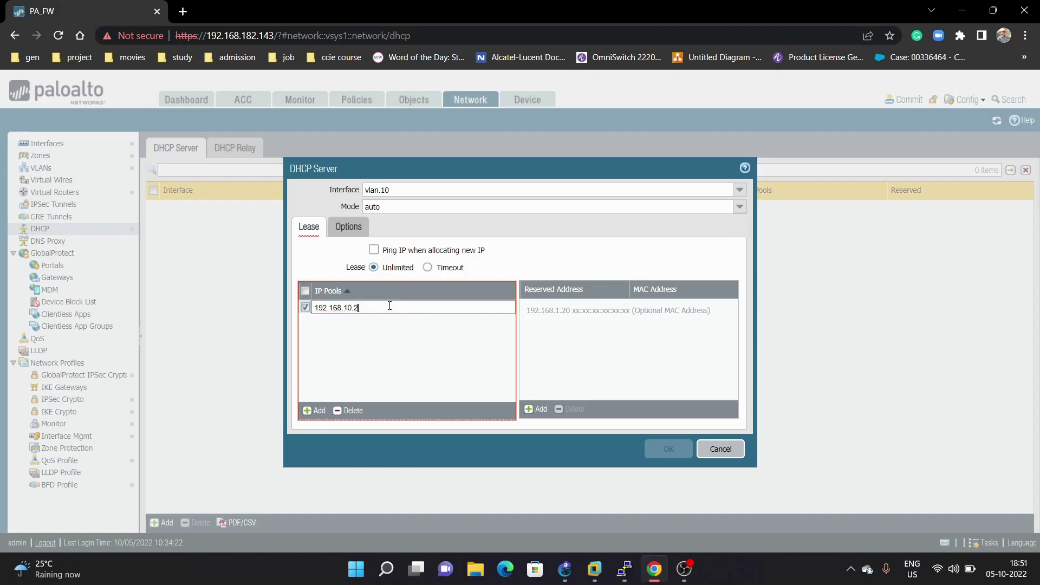
text(-192.168.10.5)
click(399, 365)
Set the DHCP options to gateway 192.168.10.1 and subnet mask 255.255.255.0, and save the DHCP server
click(348, 227)
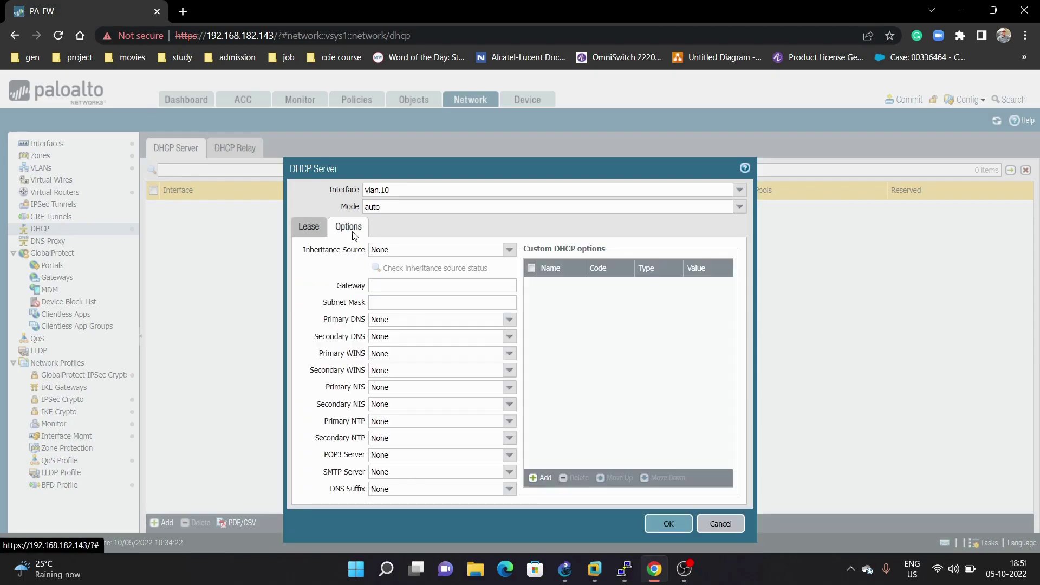
click(391, 283)
text(1923)
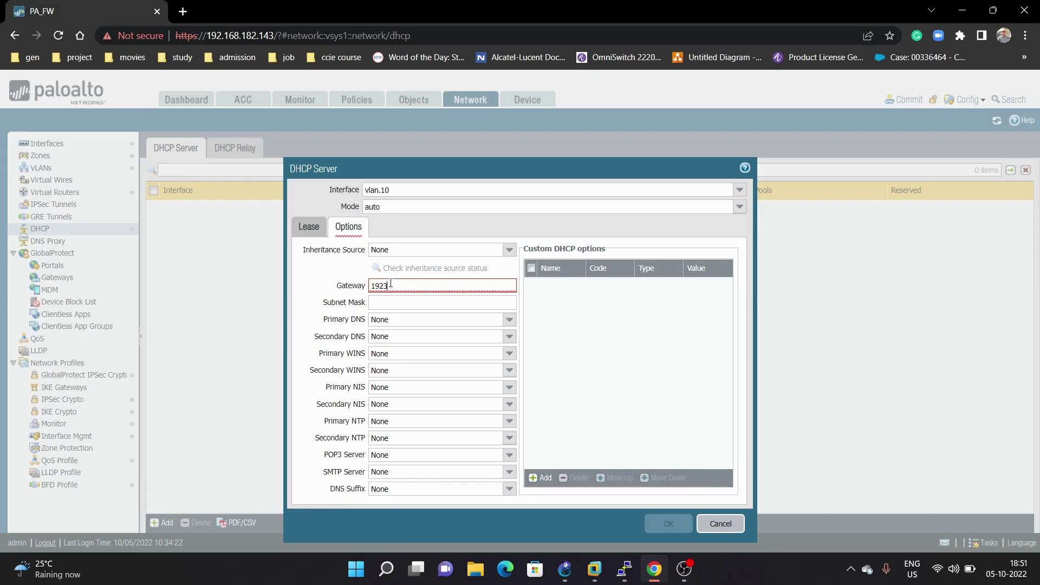
text(168.10.1)
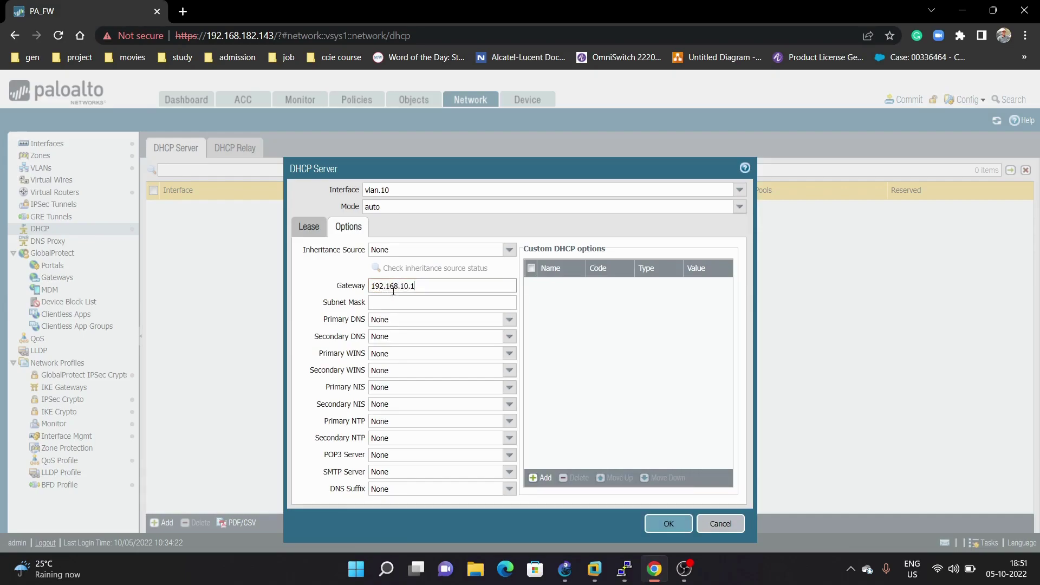
click(395, 307)
text(25)
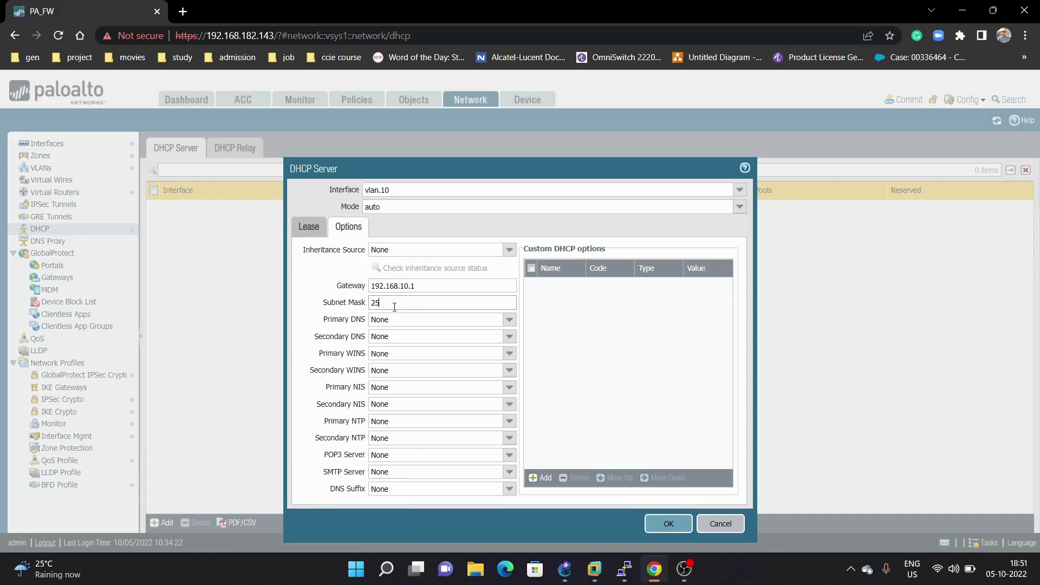
text(5.255.255.0)
click(667, 525)
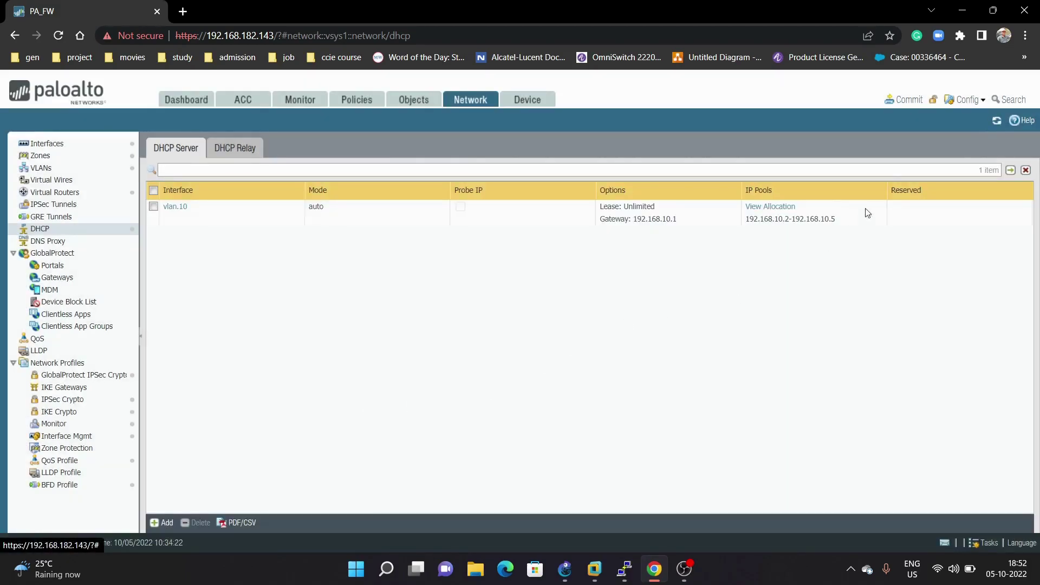
Commit the DHCP server configuration to the firewall and close the commit status
click(906, 100)
click(644, 464)
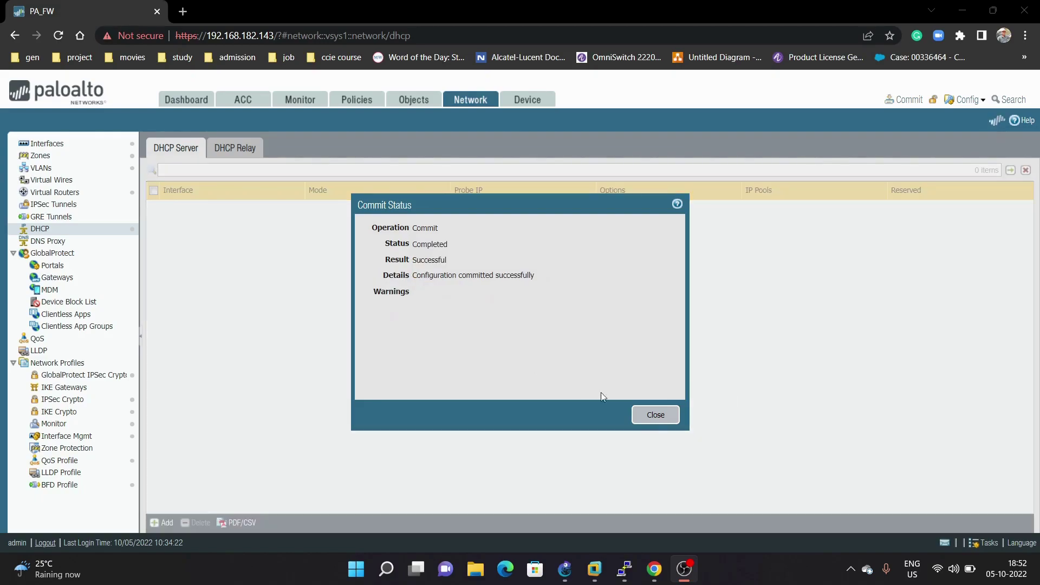
click(656, 415)
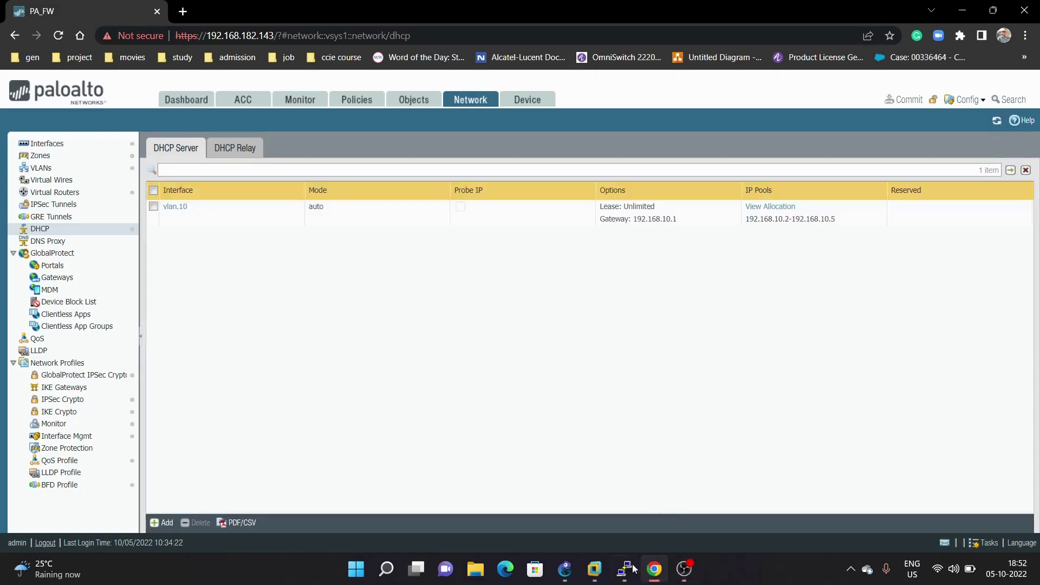
Switch to GNS3, open PC1's console and display its current IP settings with show ip
click(565, 569)
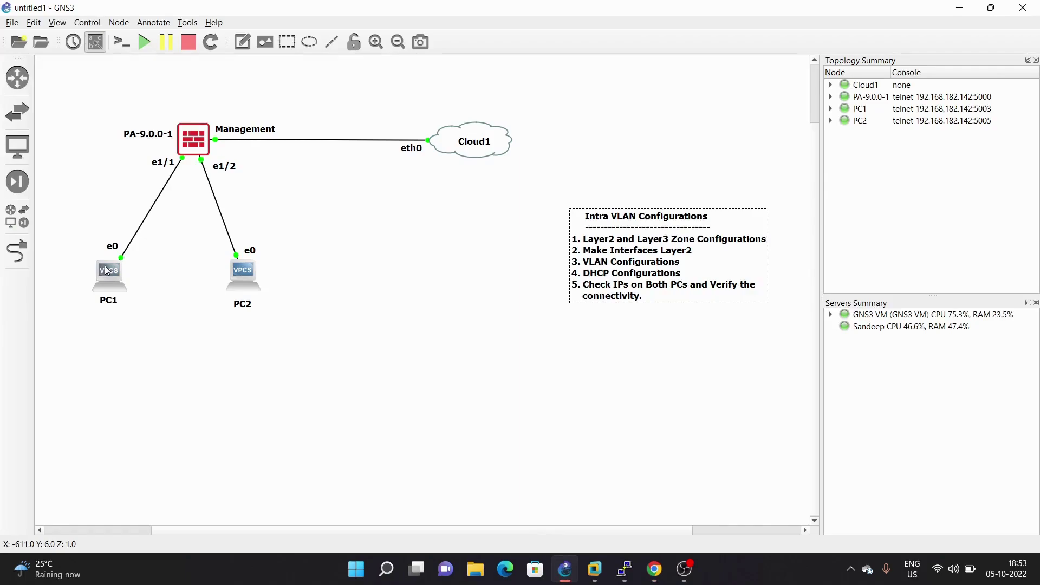
right_click(105, 265)
click(166, 24)
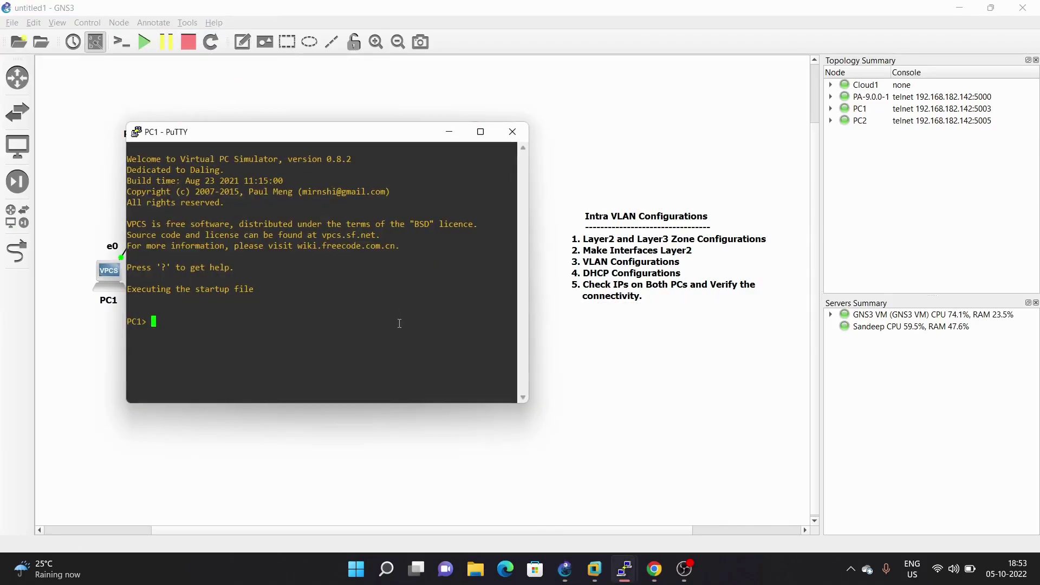
text(show ip)
key(Return)
key(Return)
key(Return)
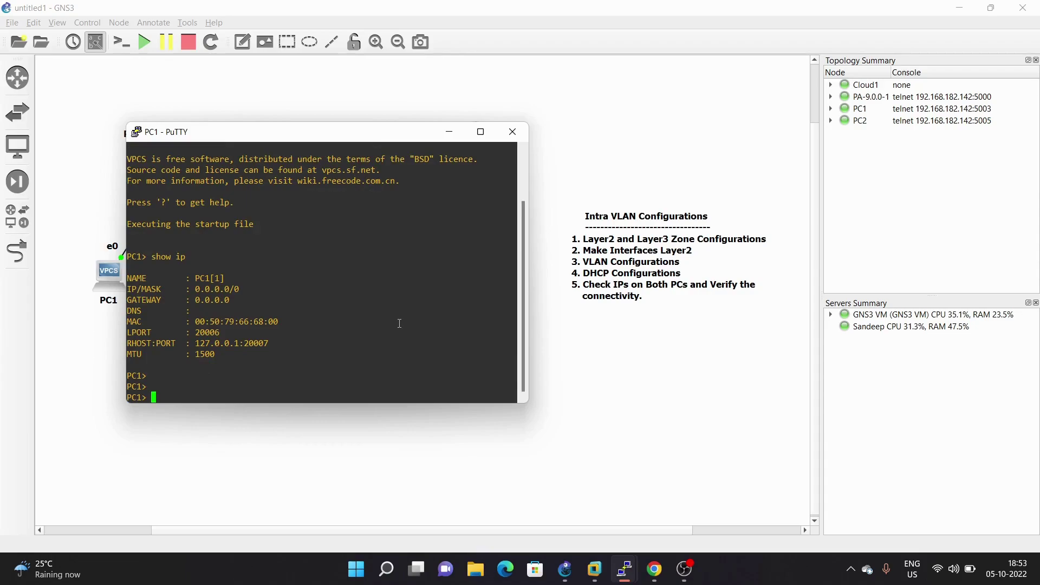
Request an address for PC1 with ip dhcp, check the assigned lease and minimize its console
text(ip dhcp)
key(Return)
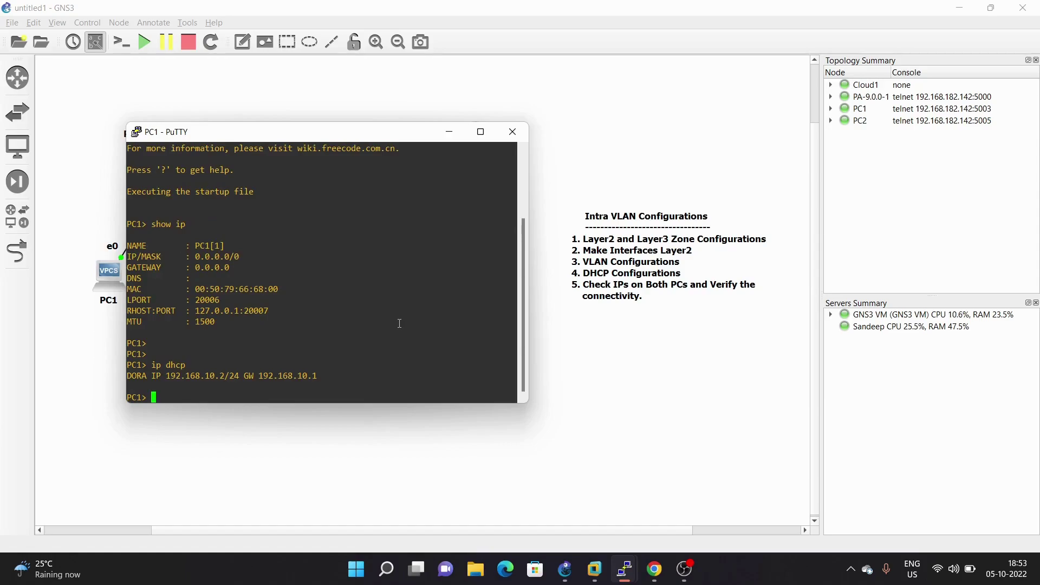
drag(166, 375, 336, 387)
click(338, 345)
click(450, 132)
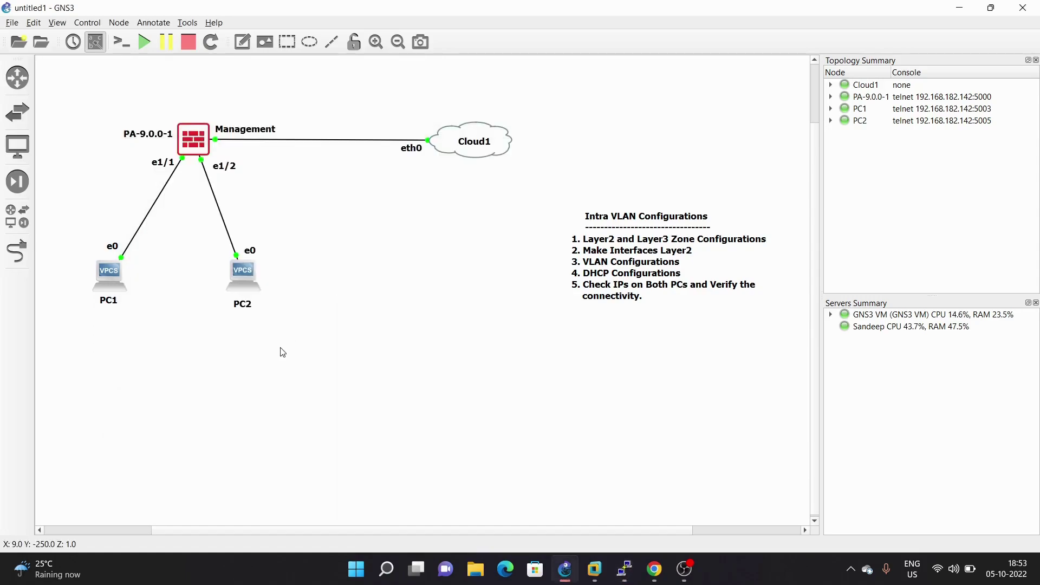
Open PC2's console and display its current IP settings with show ip
right_click(249, 271)
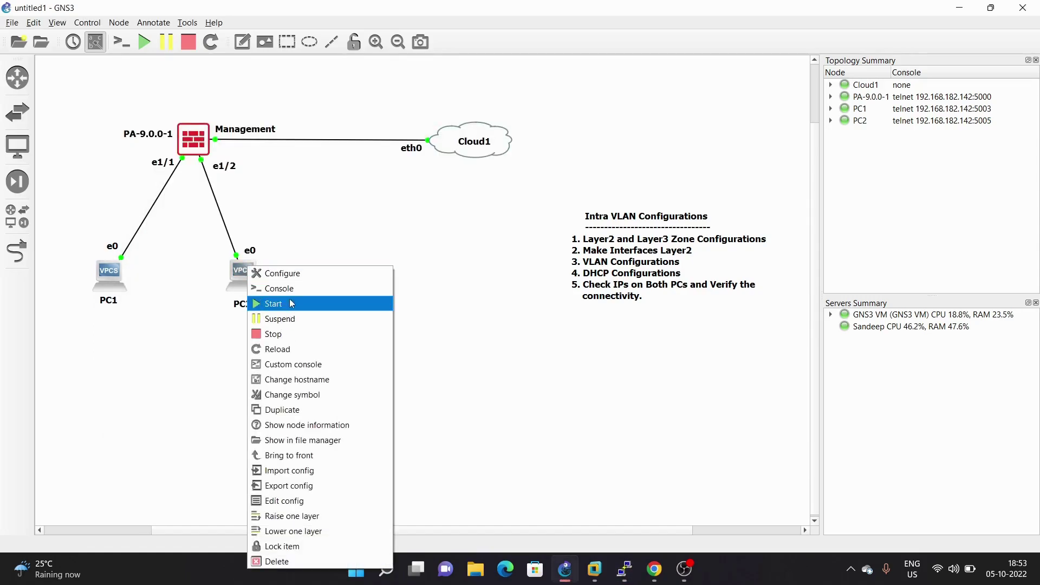
click(290, 288)
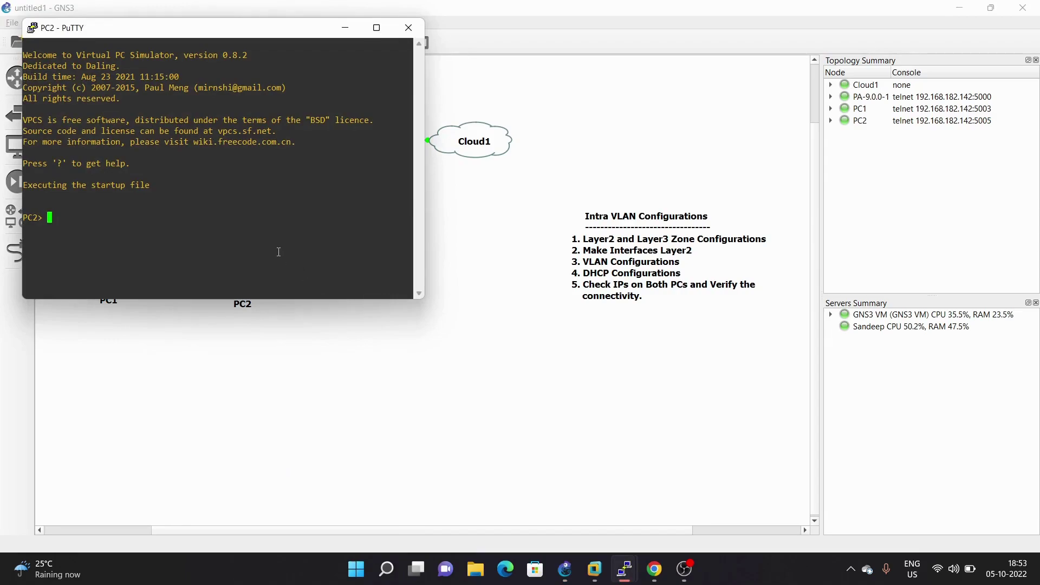
text(ip)
key(BackSpace)
key(BackSpace)
key(BackSpace)
text(show ip)
key(Return)
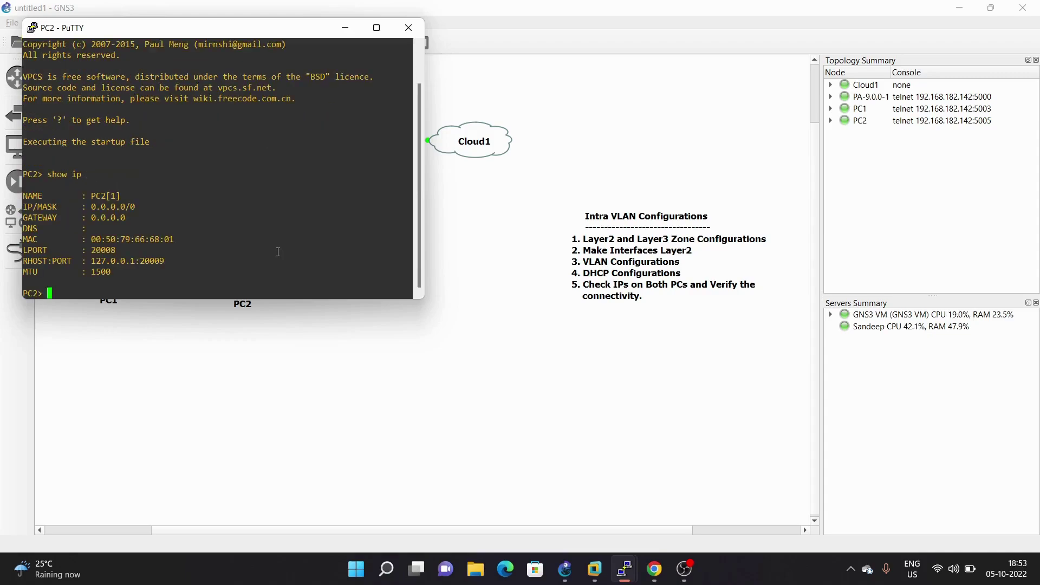
key(Return)
key(Return)
key(Return)
Request an address for PC2 from the DHCP server with ip dhcp
text(ip dhcp)
key(Return)
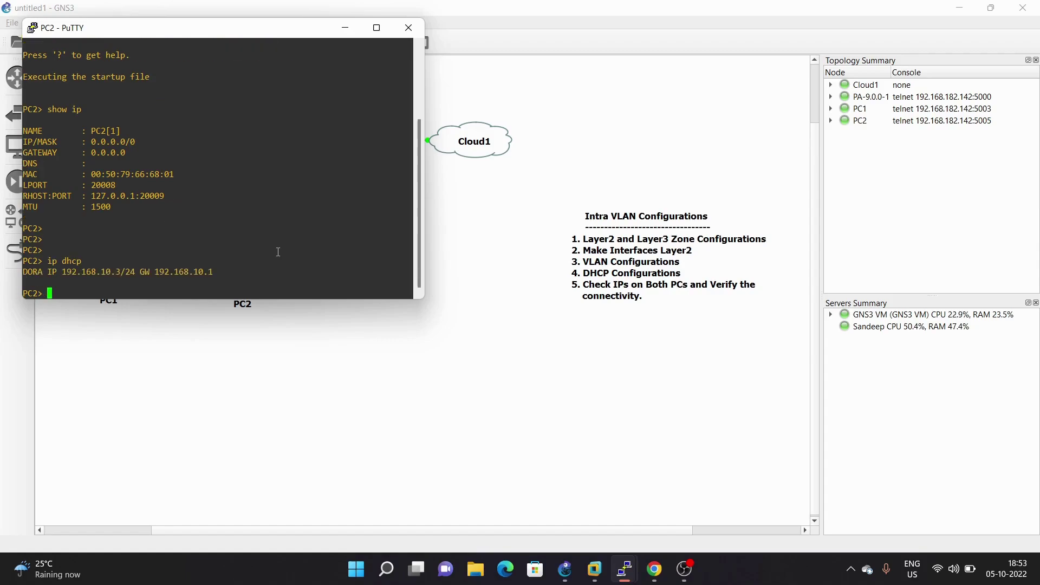
key(Return)
key(Return)
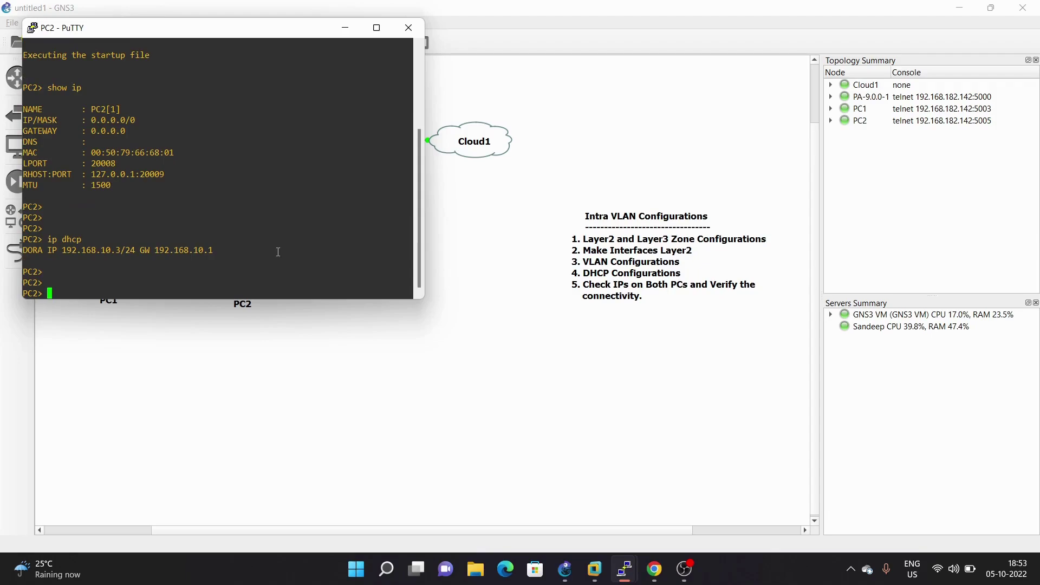
Ping the gateway 192.168.10.1 from PC2 to test its connectivity
text(pin)
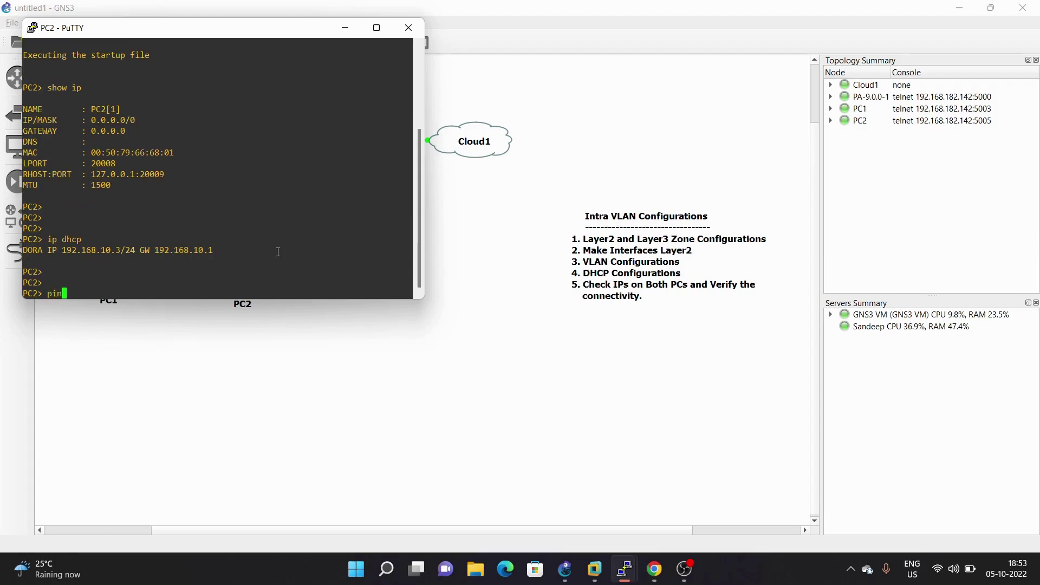
text(g 1)
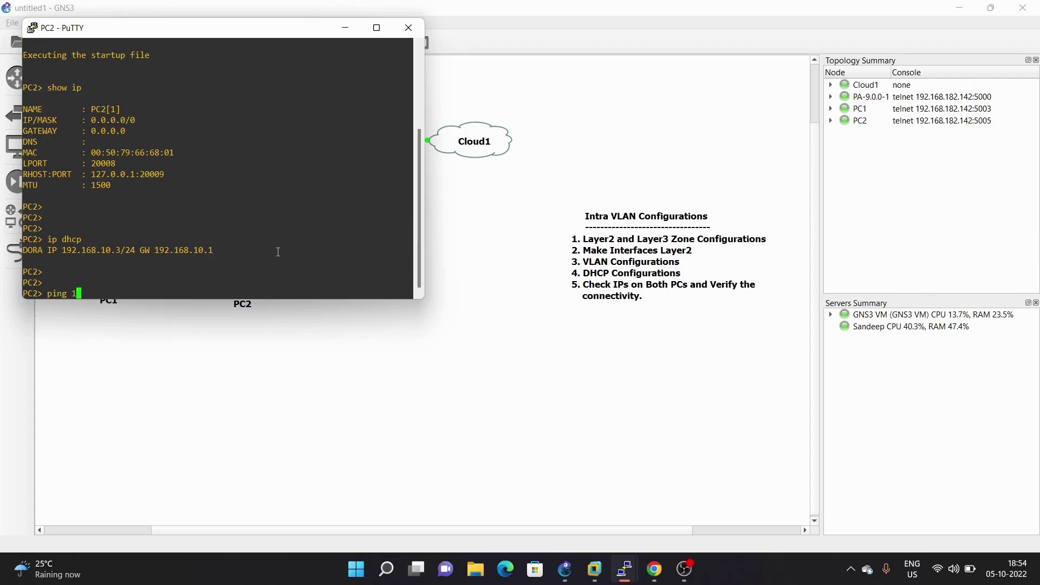
text(92.168.10.1)
key(Return)
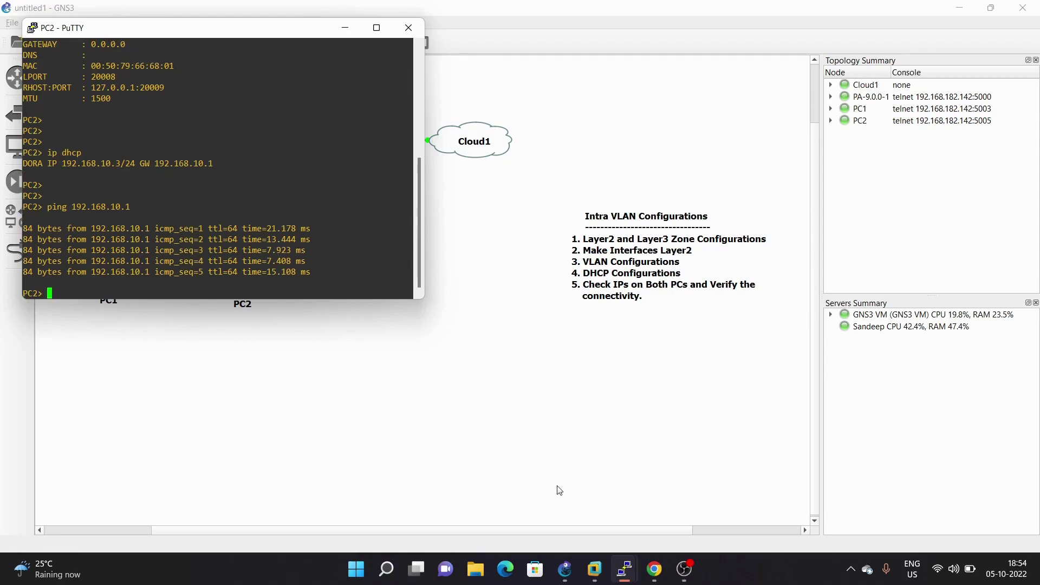
Copy PC1's leased address 192.168.10.2 from its console and ping it from PC2
mouse_move(633, 570)
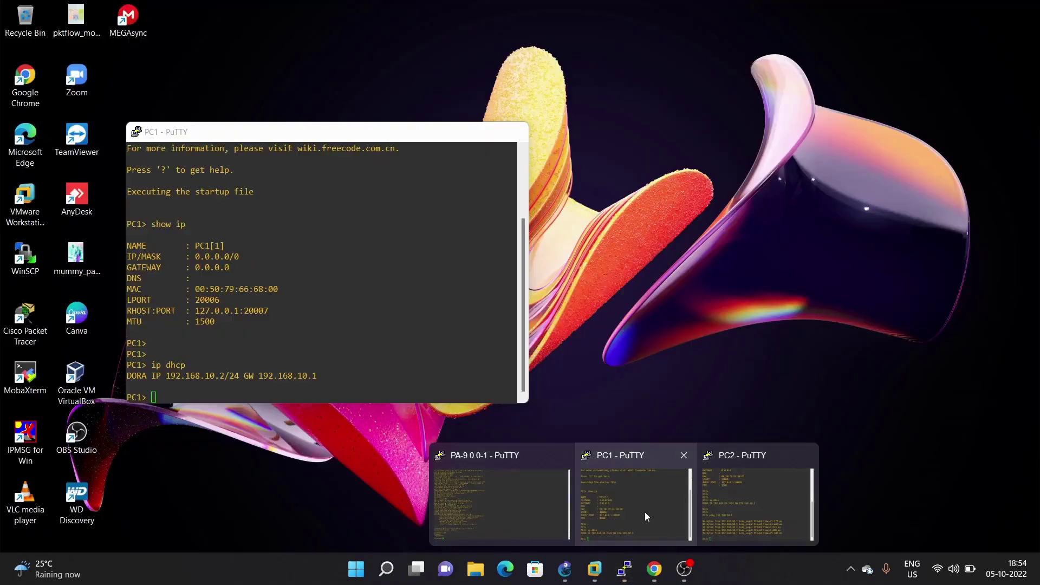
click(645, 512)
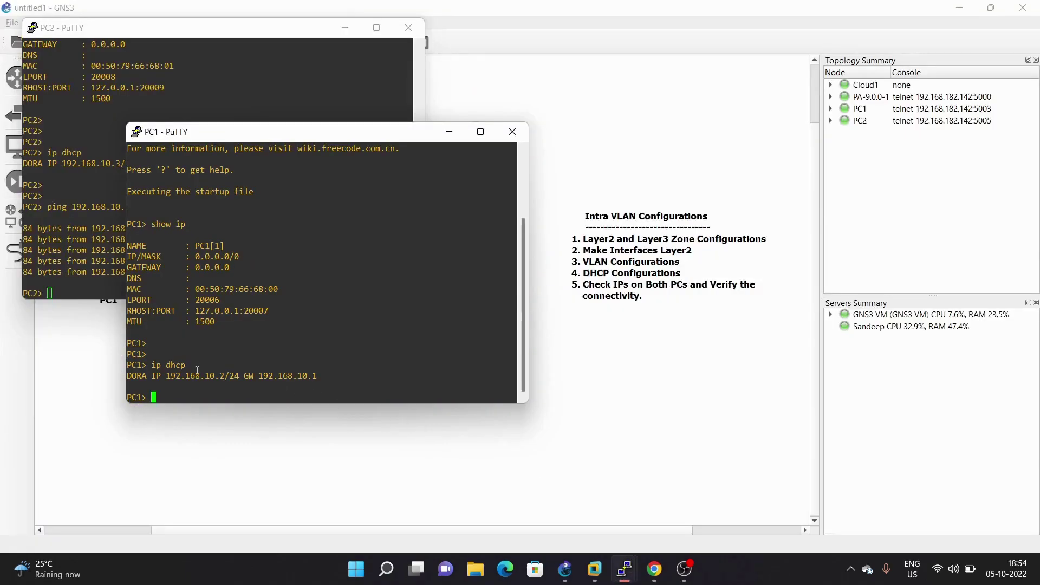
drag(167, 375, 224, 378)
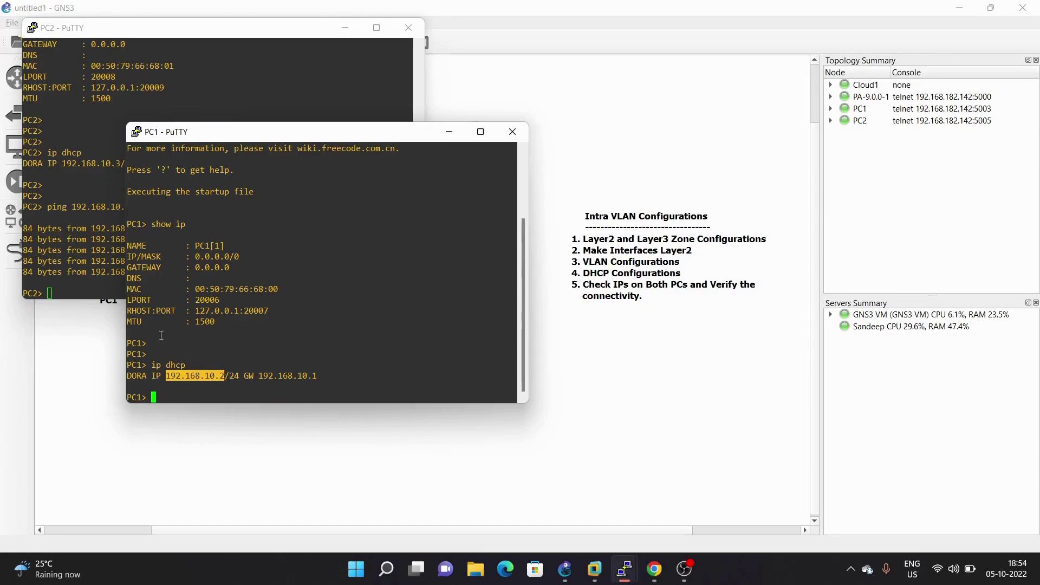
click(82, 253)
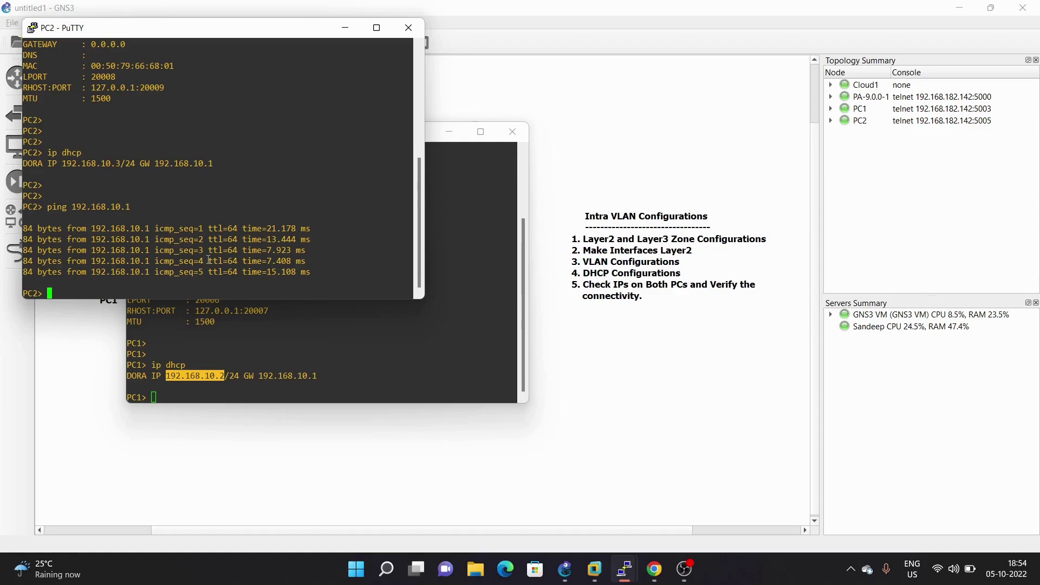
key(Return)
key(Return)
text(ping)
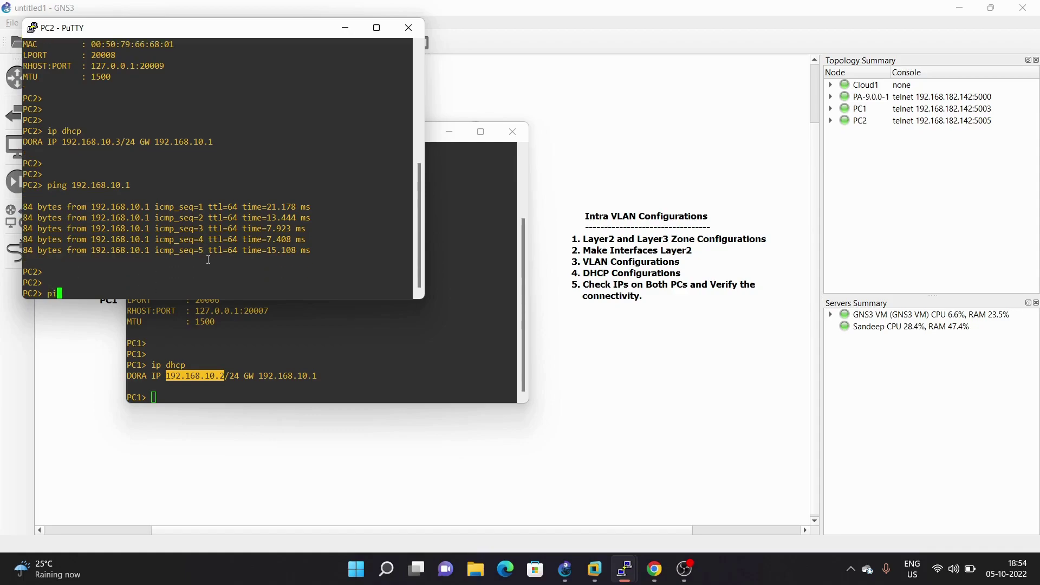
right_click(209, 260)
key(Return)
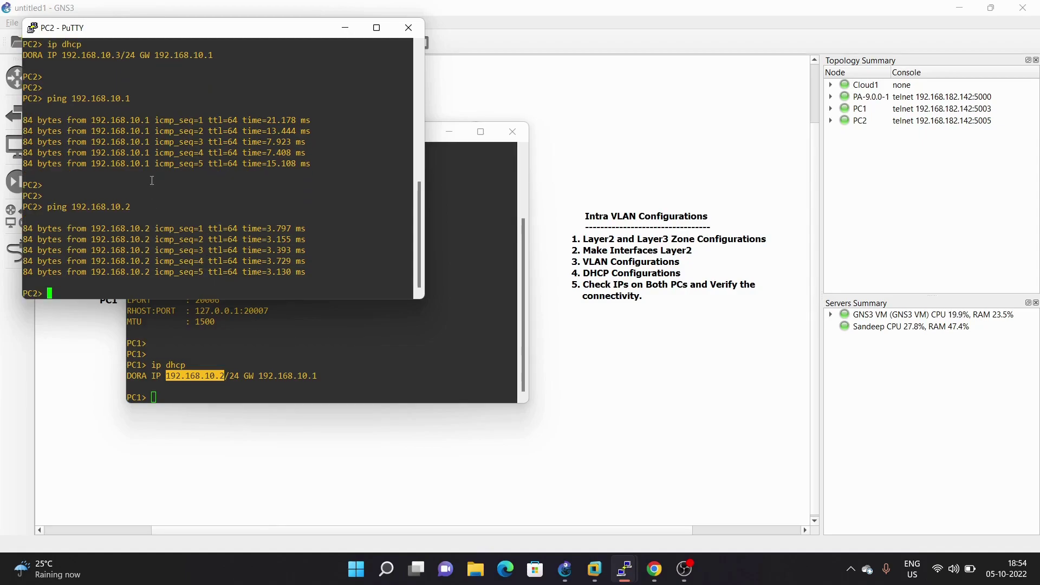
Ping PC2's address 192.168.10.3 from PC1 and place PC1's console beside PC2's so both are readable
click(281, 373)
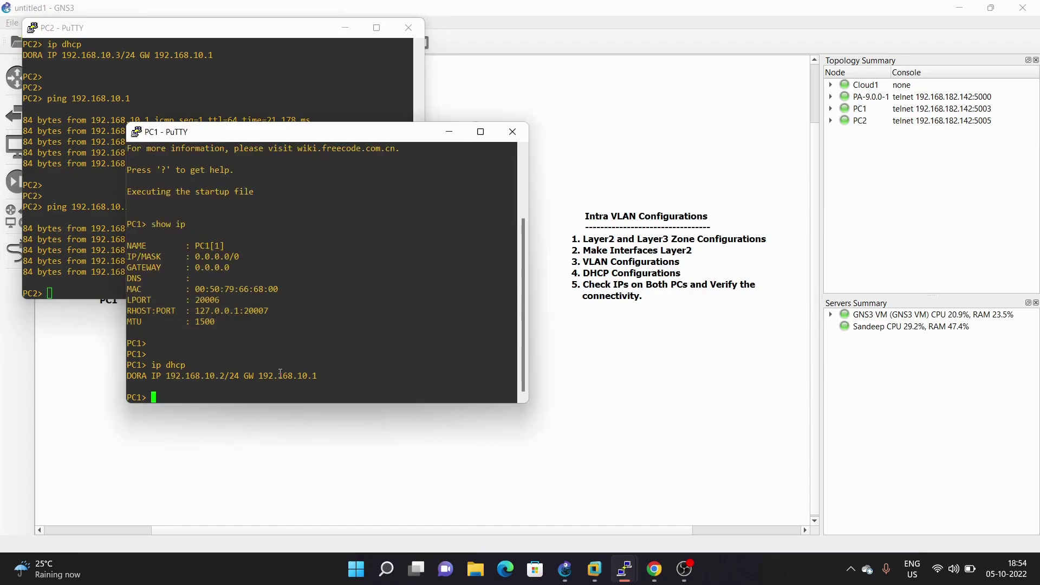
text(ping 192.168.10.3)
key(Return)
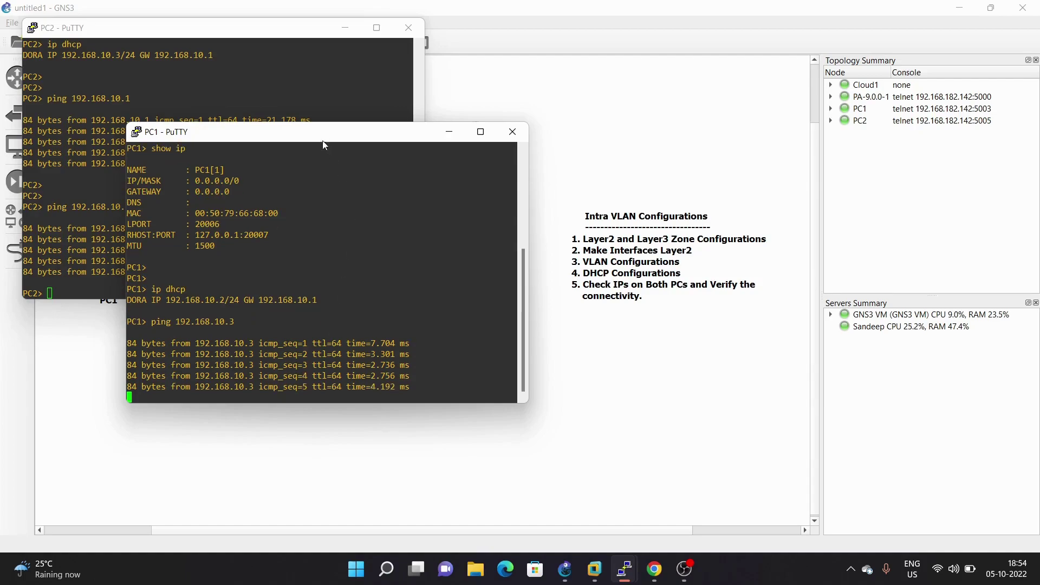
drag(317, 137, 658, 47)
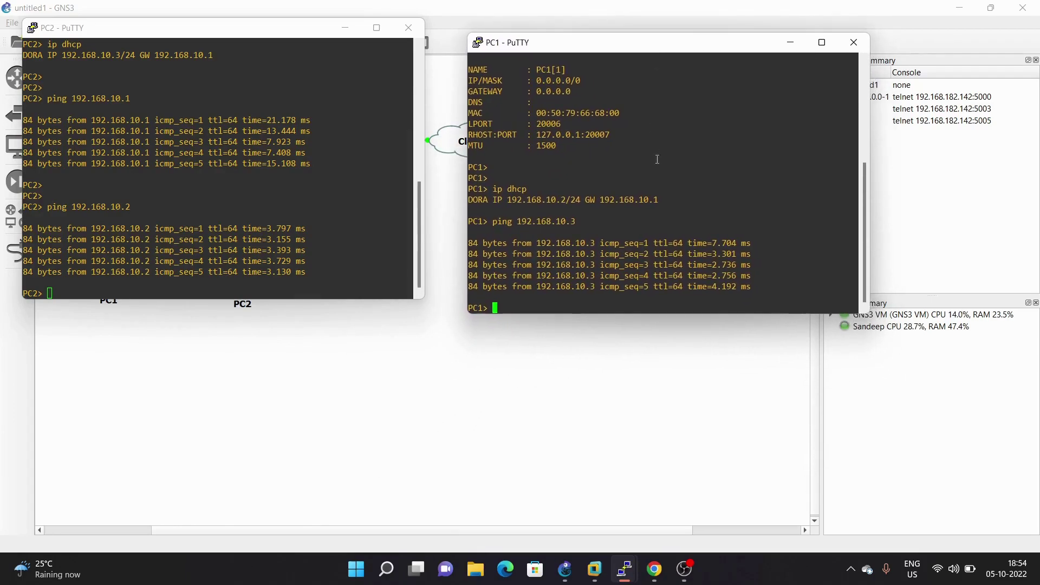